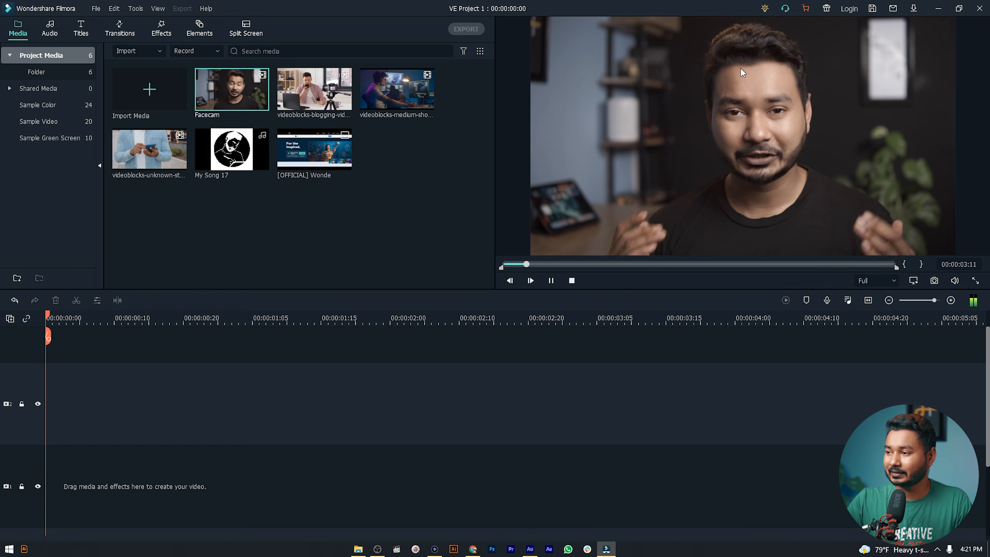
# - Trim the Facecam clip to 00:00:21:01–00:00:54:16 and place that portion on the timeline
pyautogui.moveTo(532, 264); pyautogui.dragTo(602, 259)
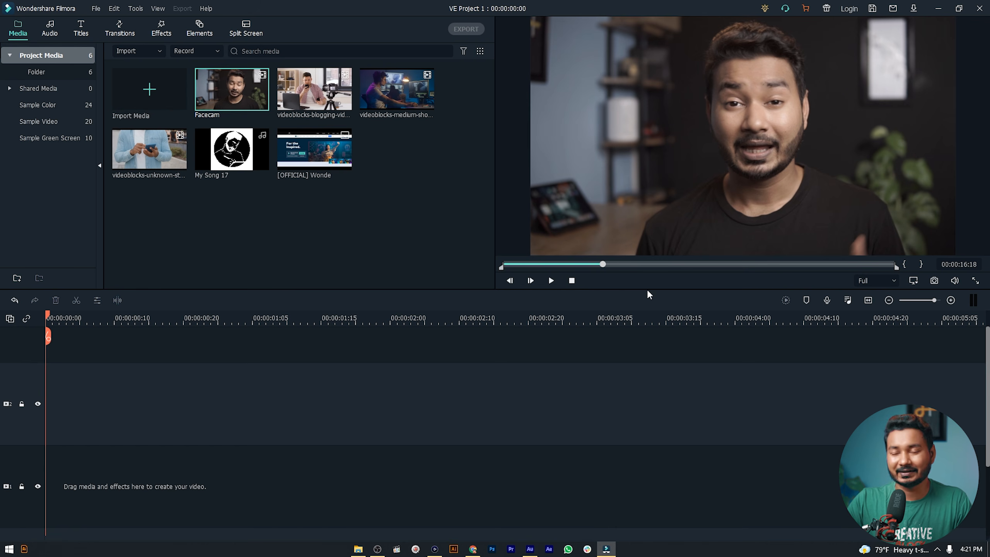
pyautogui.moveTo(503, 271); pyautogui.dragTo(603, 269)
pyautogui.moveTo(900, 267); pyautogui.dragTo(759, 269)
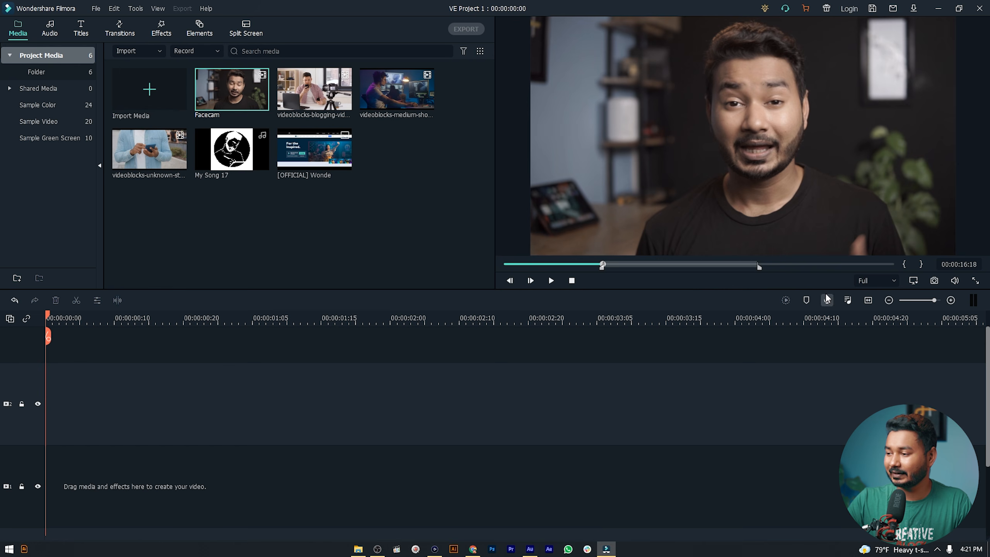
pyautogui.click(819, 265)
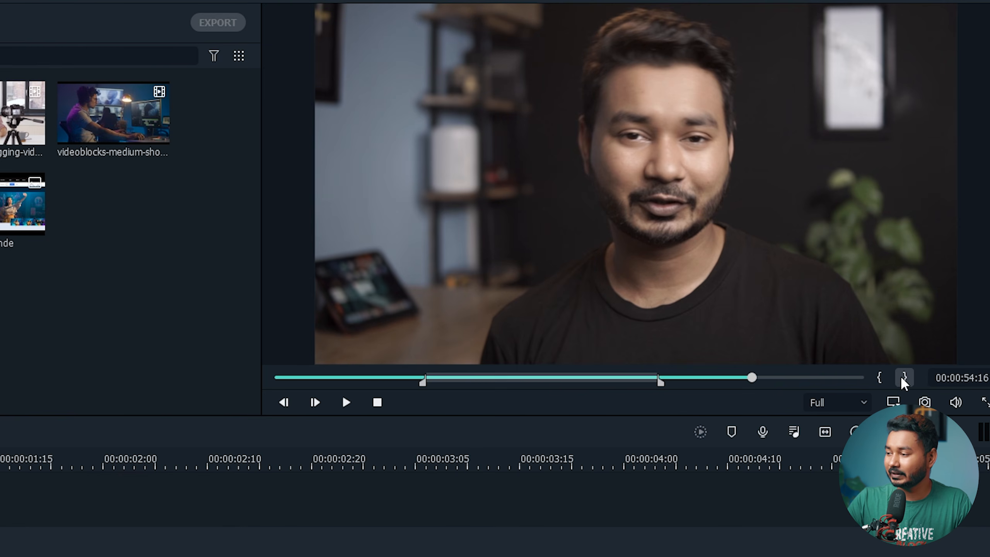
pyautogui.click(908, 378)
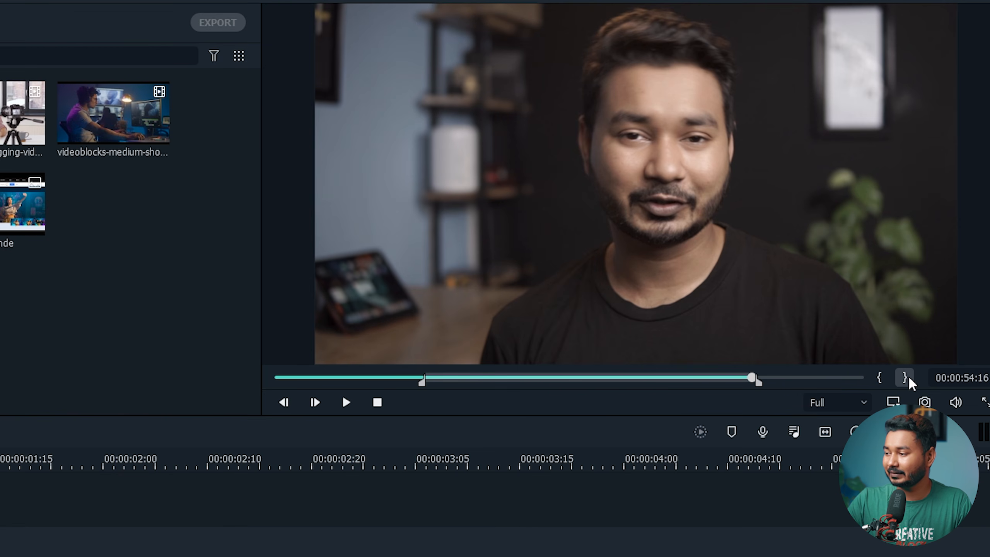
pyautogui.click(463, 379)
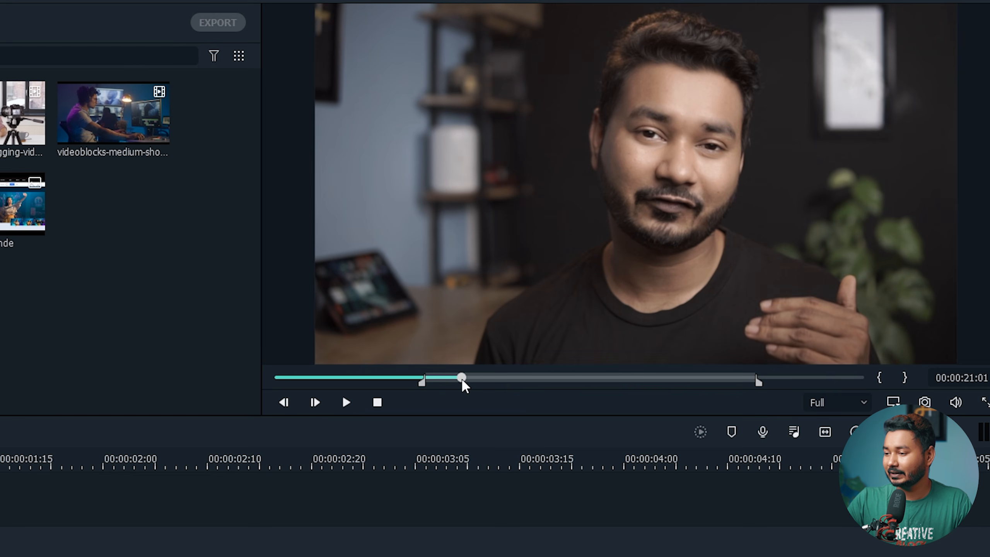
pyautogui.click(880, 377)
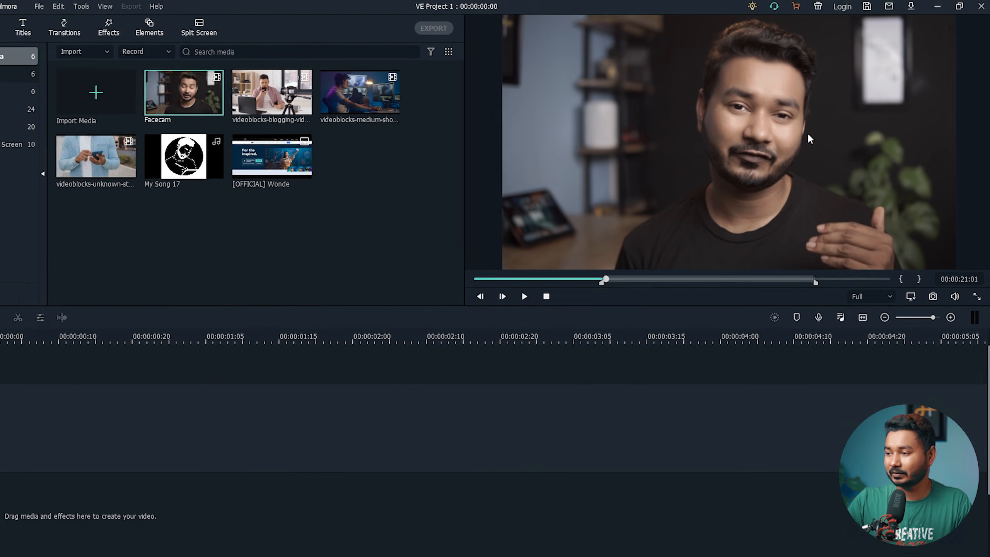
pyautogui.moveTo(749, 179); pyautogui.dragTo(20, 393)
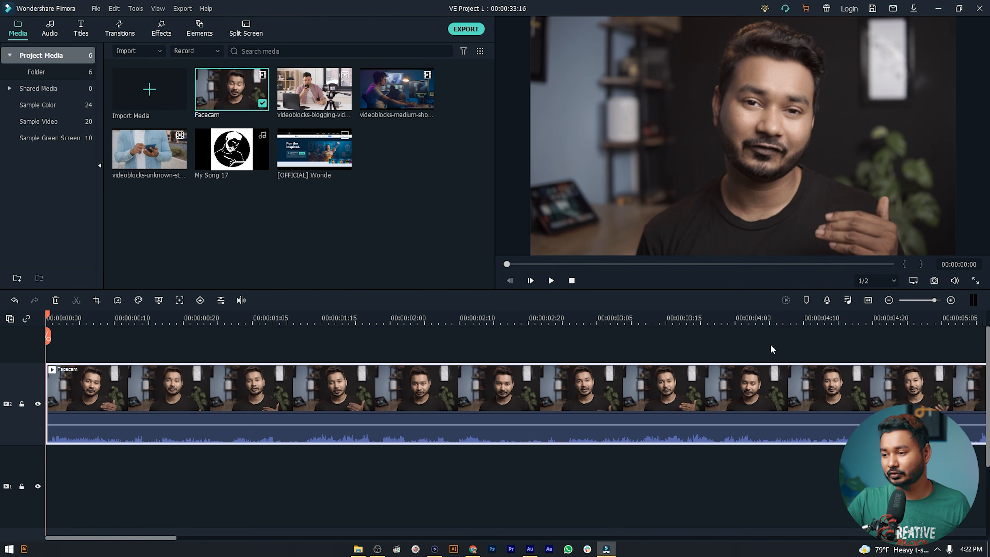
# - Undo the trimmed placement, add the full Facecam clip, and set the playhead to 00:00:01:01
pyautogui.hotkey('ctrl', 'z')
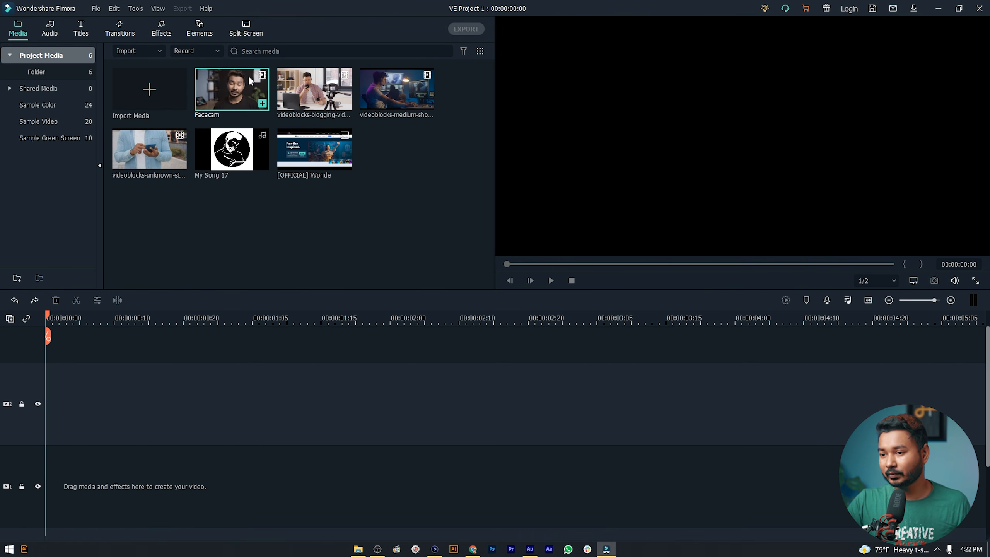
pyautogui.doubleClick(239, 84)
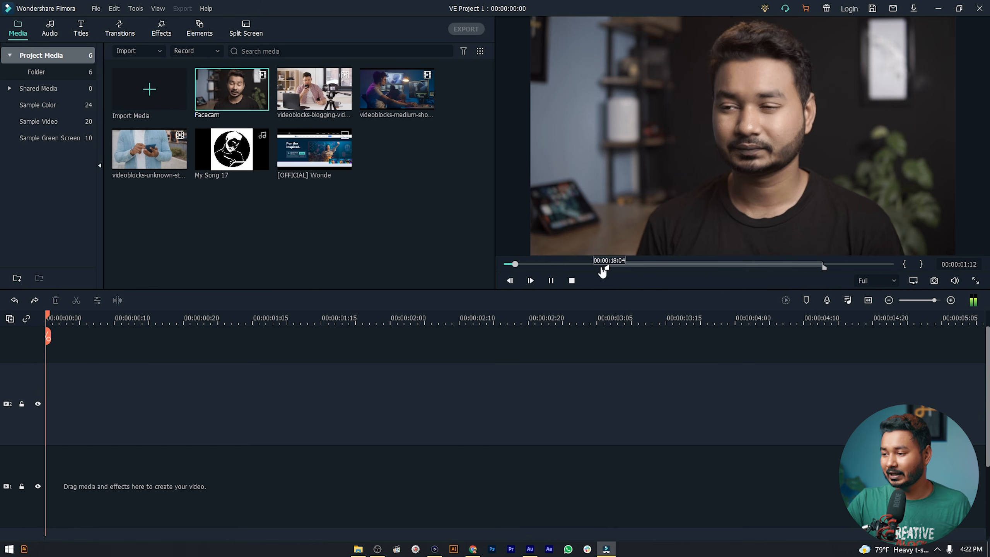
pyautogui.moveTo(230, 90); pyautogui.dragTo(65, 395)
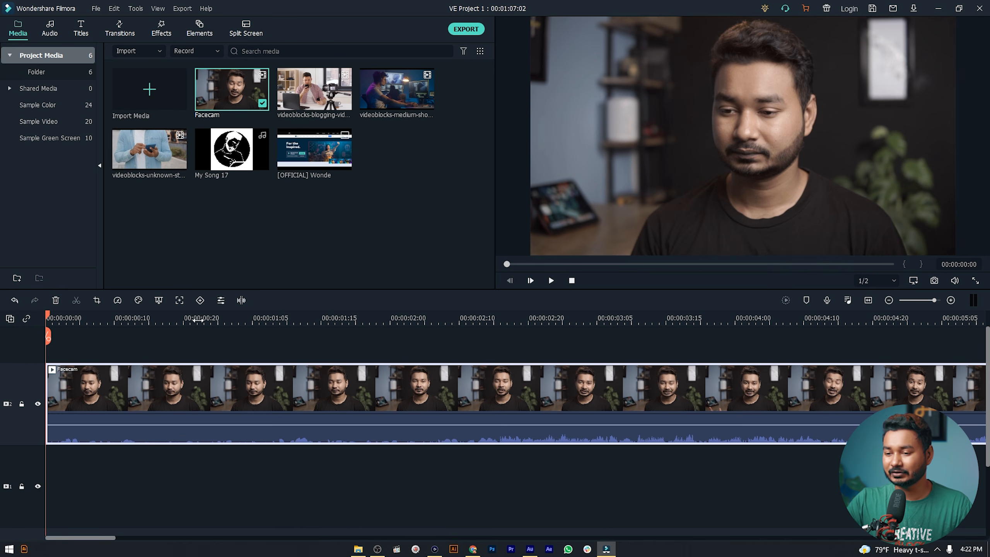
pyautogui.moveTo(198, 320); pyautogui.dragTo(386, 338)
pyautogui.click(448, 320)
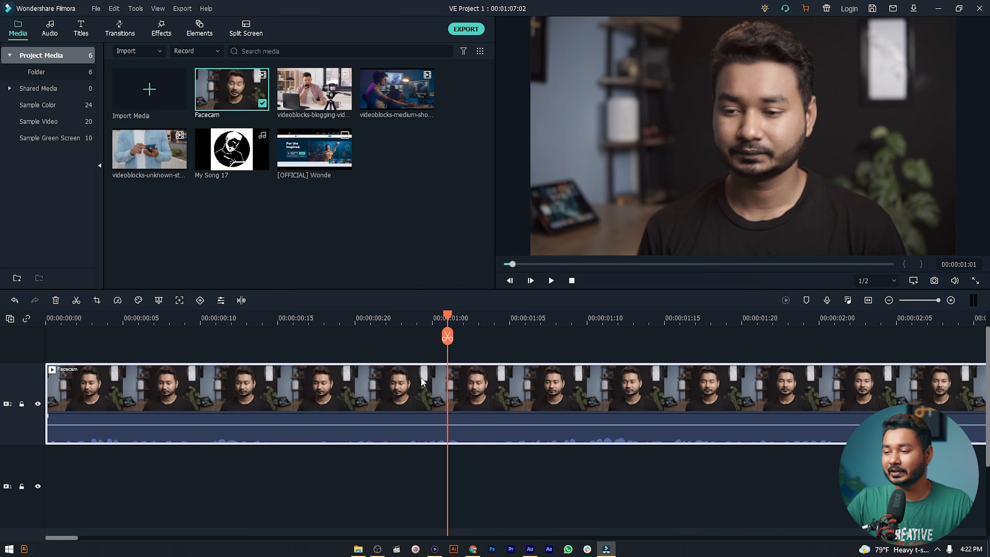
# - Open the Facecam clip's edit panel, browse its Video, Audio and Animation settings, and return to Color
pyautogui.doubleClick(422, 381)
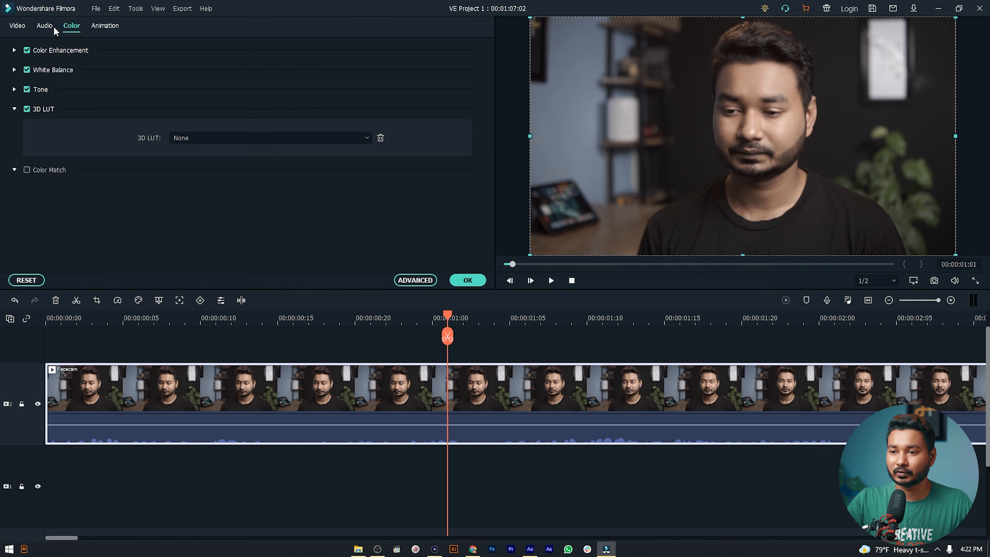
pyautogui.click(19, 26)
pyautogui.click(40, 26)
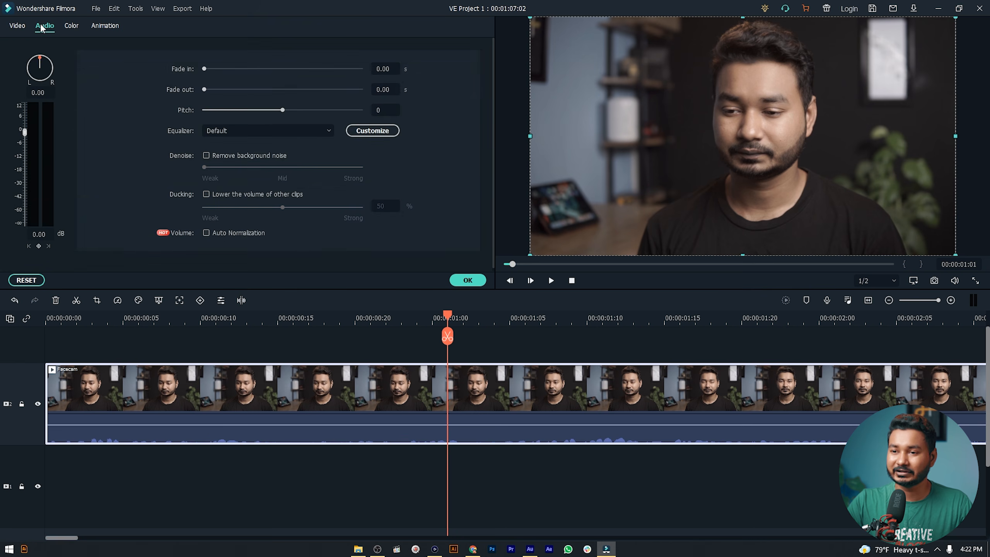
pyautogui.click(71, 26)
pyautogui.click(104, 25)
pyautogui.click(53, 47)
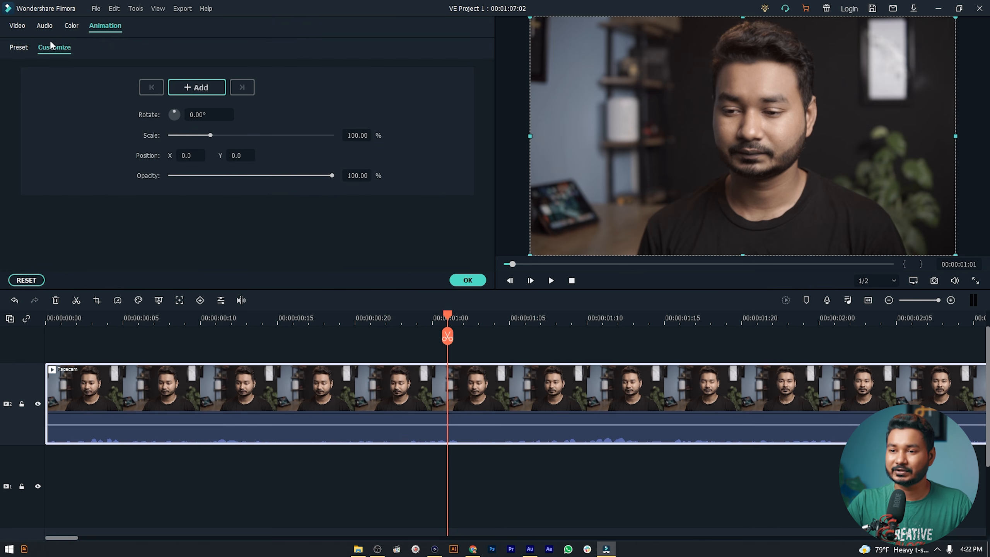
pyautogui.click(70, 26)
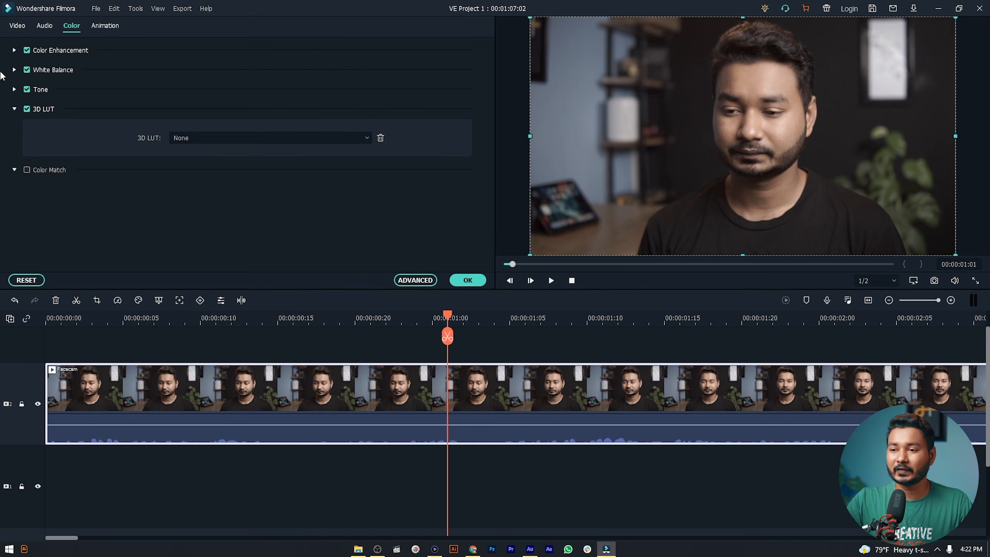
# - Open Advanced Color Correction and preview the Game of Thrones, Cool Film and Harry Potter presets
pyautogui.click(423, 281)
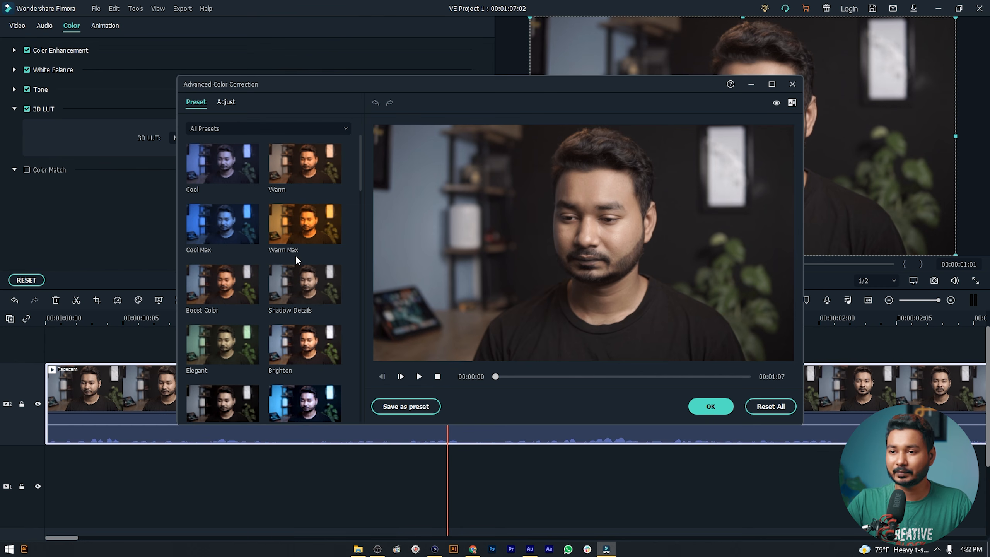
pyautogui.scroll(-10, 272, 176)
pyautogui.scroll(10, 272, 176)
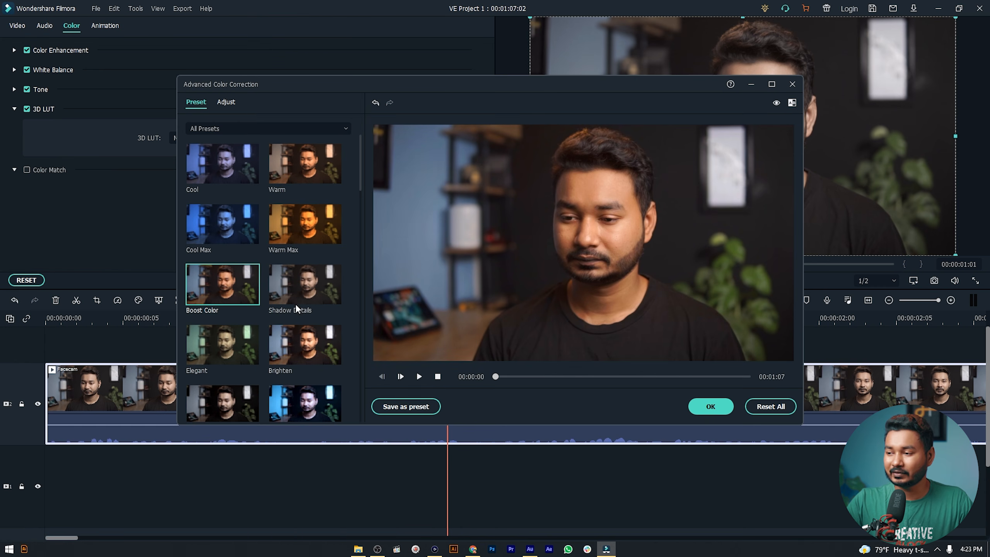
pyautogui.scroll(-3, 300, 288)
pyautogui.click(310, 282)
pyautogui.click(306, 227)
pyautogui.click(308, 337)
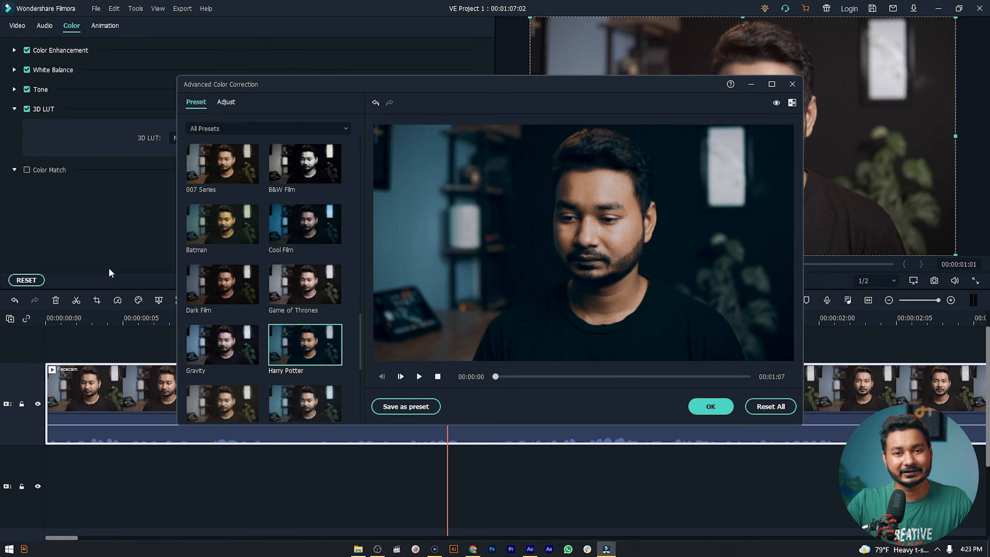
pyautogui.scroll(10, 236, 234)
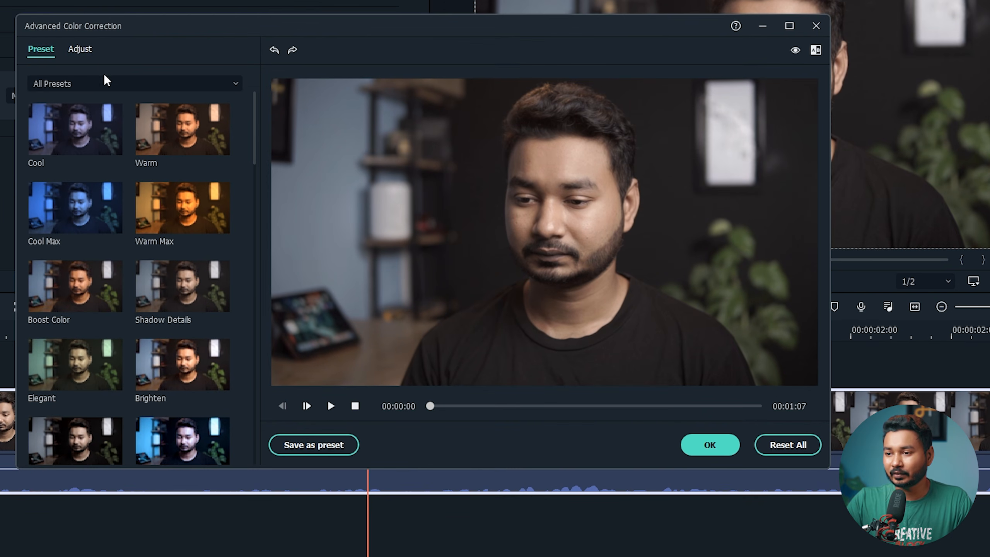
# - Switch to the Adjust tab and stretch the Advanced Color Correction window to full height
pyautogui.click(82, 50)
pyautogui.moveTo(278, 14); pyautogui.dragTo(279, 0)
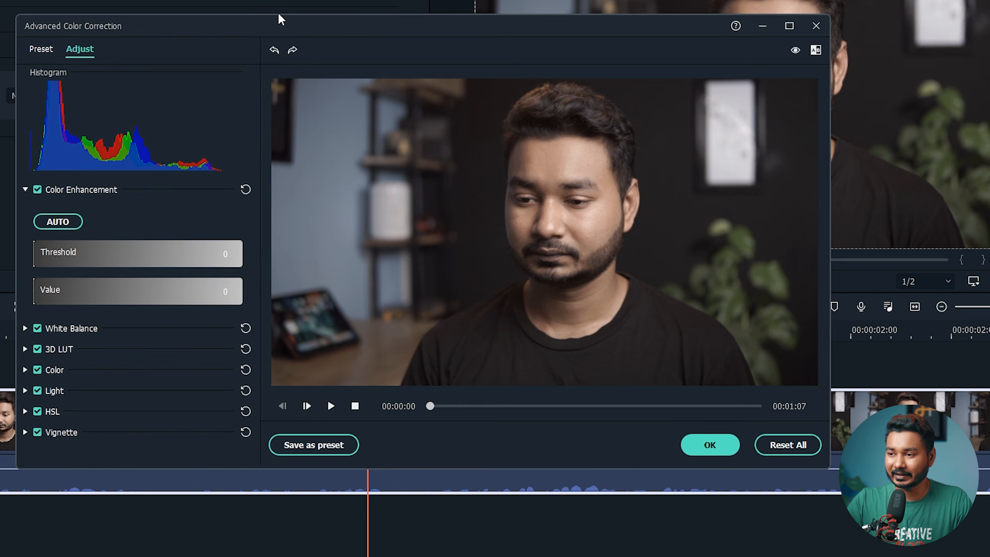
pyautogui.moveTo(370, 467); pyautogui.dragTo(371, 556)
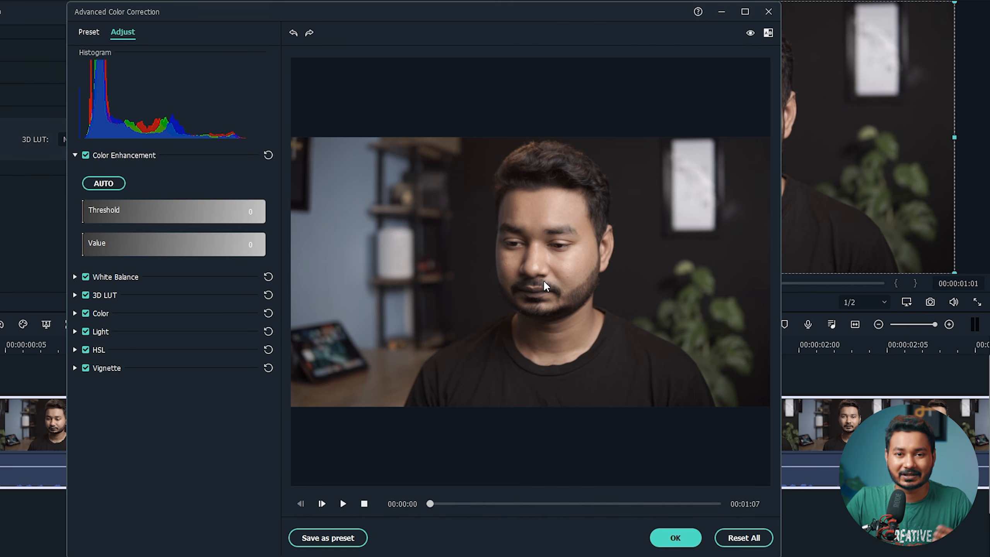
# - Experiment with different Color Enhancement Threshold and Value slider settings
pyautogui.moveTo(95, 207); pyautogui.dragTo(158, 207)
pyautogui.moveTo(85, 236); pyautogui.dragTo(121, 236)
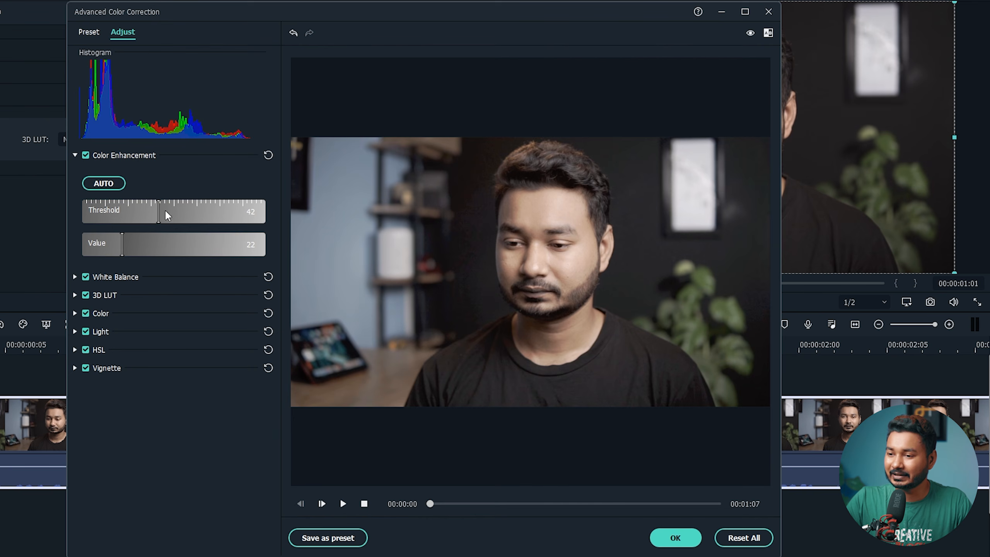
pyautogui.moveTo(157, 207); pyautogui.dragTo(70, 210)
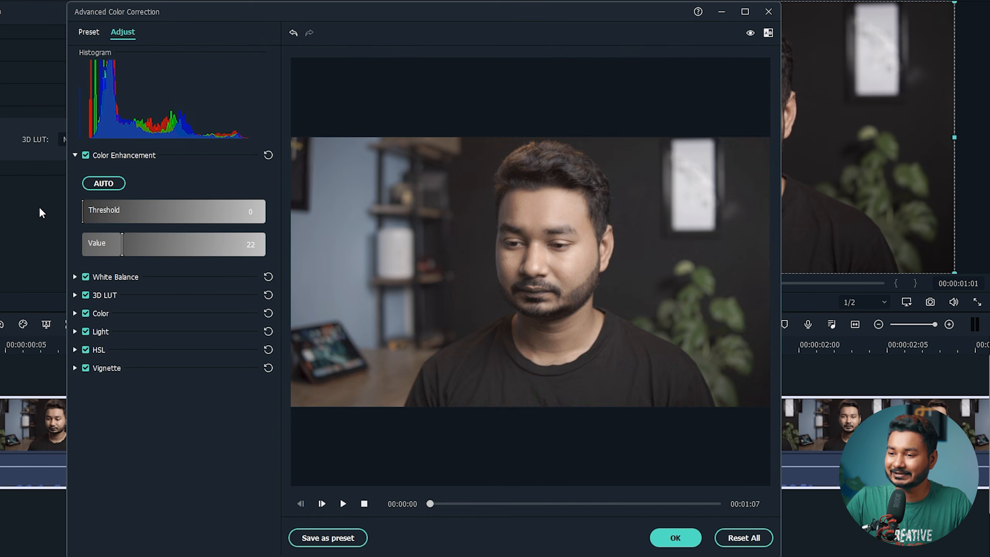
pyautogui.moveTo(121, 246); pyautogui.dragTo(77, 243)
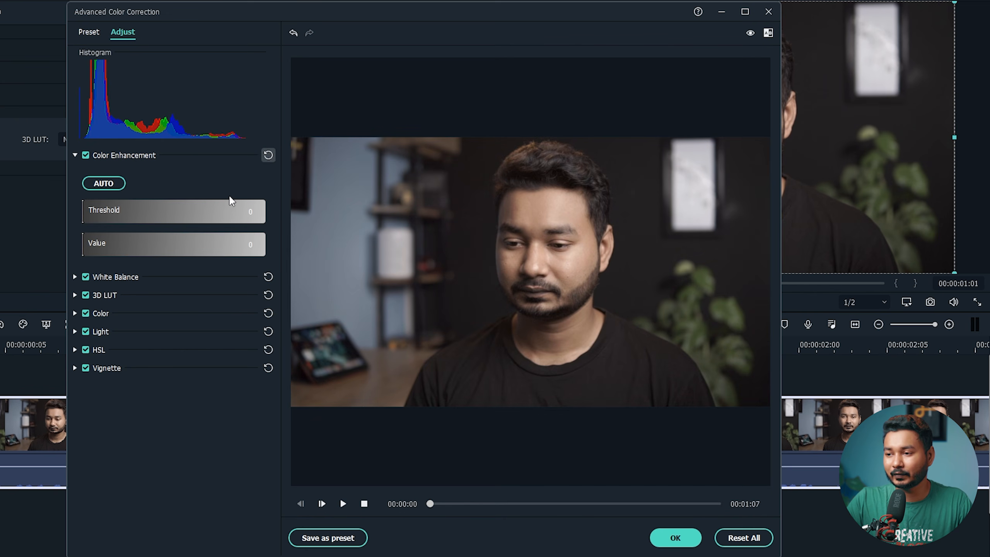
# - Try auto-enhance, reset Color Enhancement Threshold and Value to 0, and expand White Balance
pyautogui.click(74, 313)
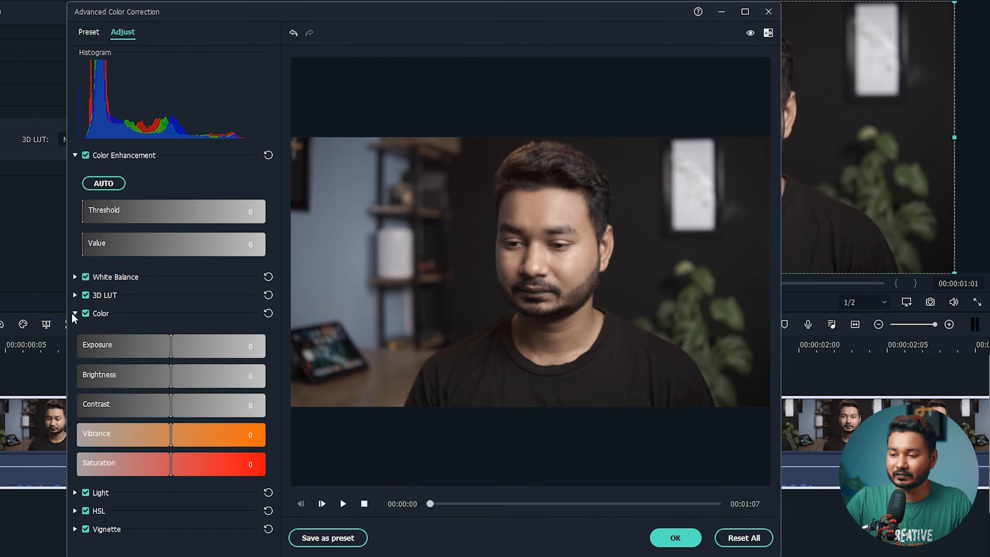
pyautogui.click(74, 314)
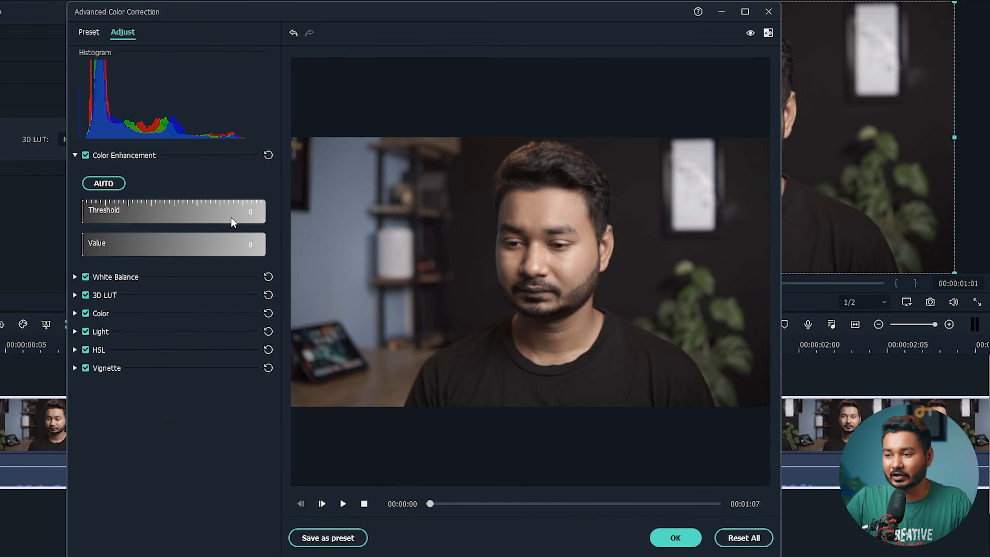
pyautogui.click(109, 186)
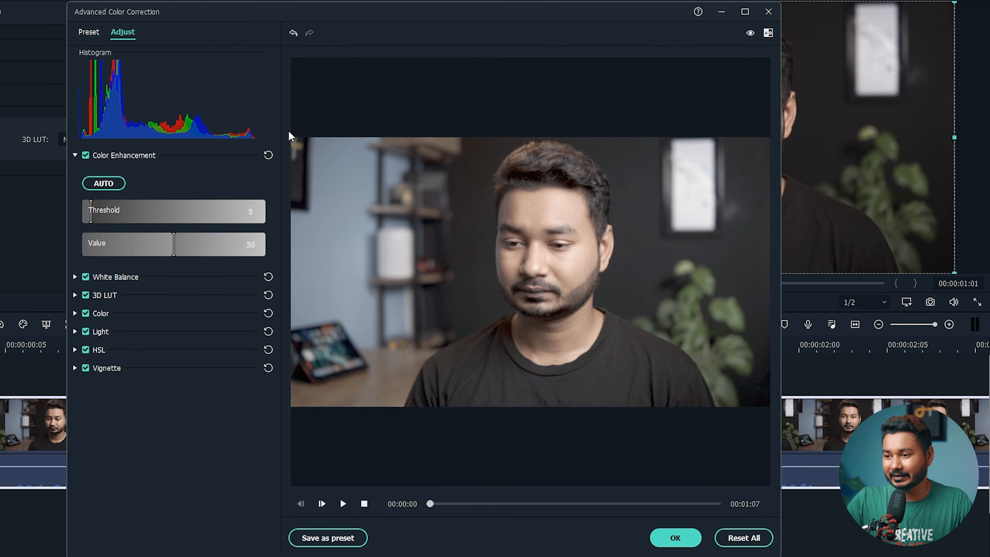
pyautogui.click(268, 155)
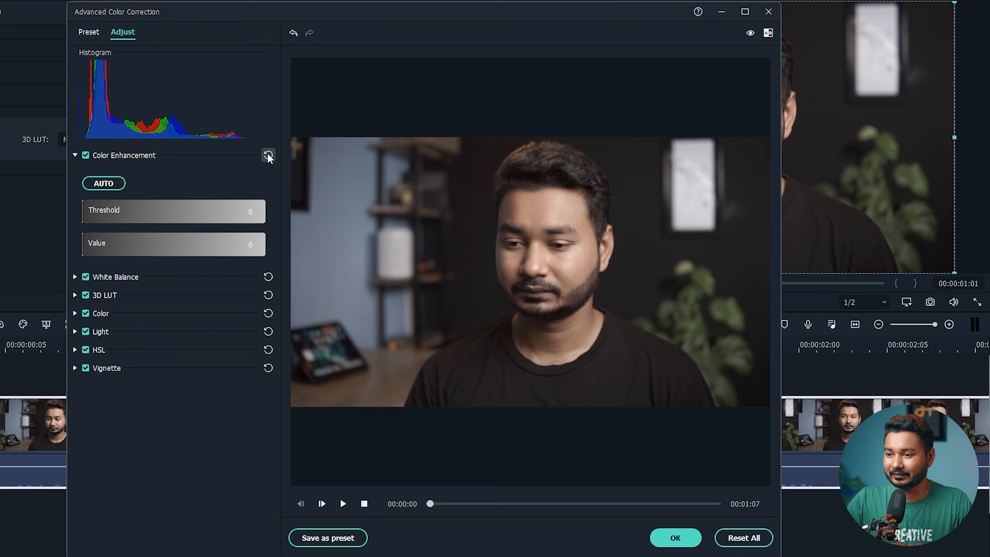
pyautogui.click(75, 277)
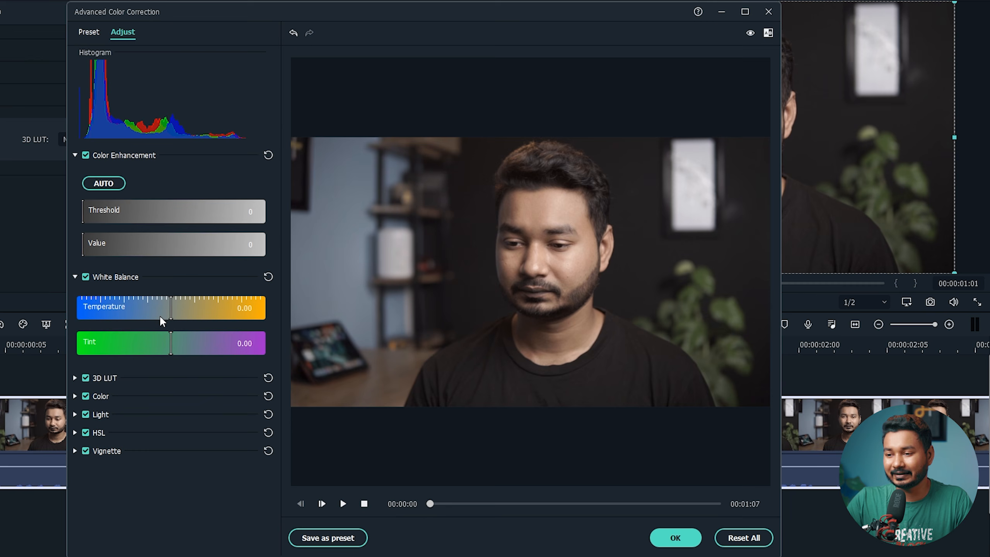
# - Test cooler Temperature and greener Tint, leave both at 0.00, and expand 3D LUT
pyautogui.moveTo(159, 315); pyautogui.dragTo(132, 304)
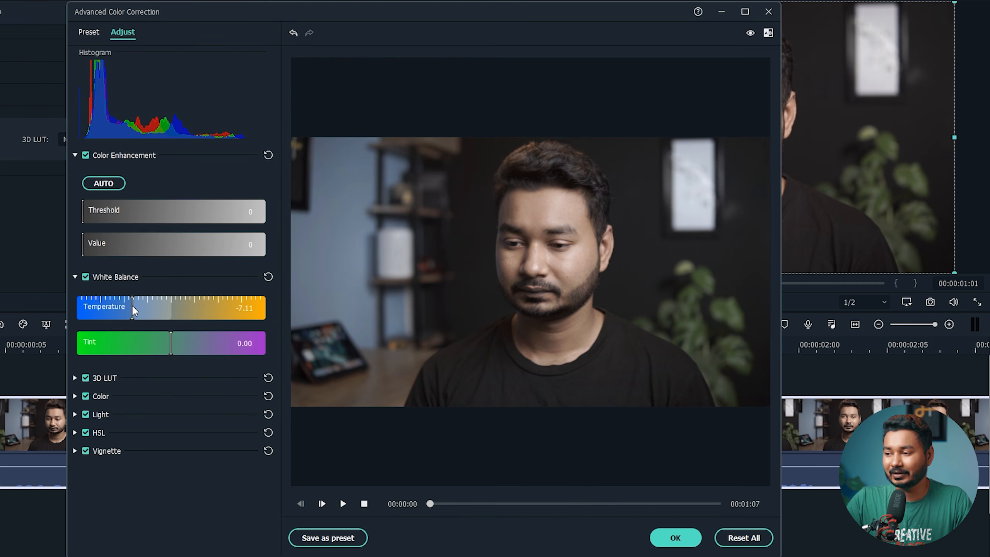
pyautogui.moveTo(168, 347); pyautogui.dragTo(205, 344)
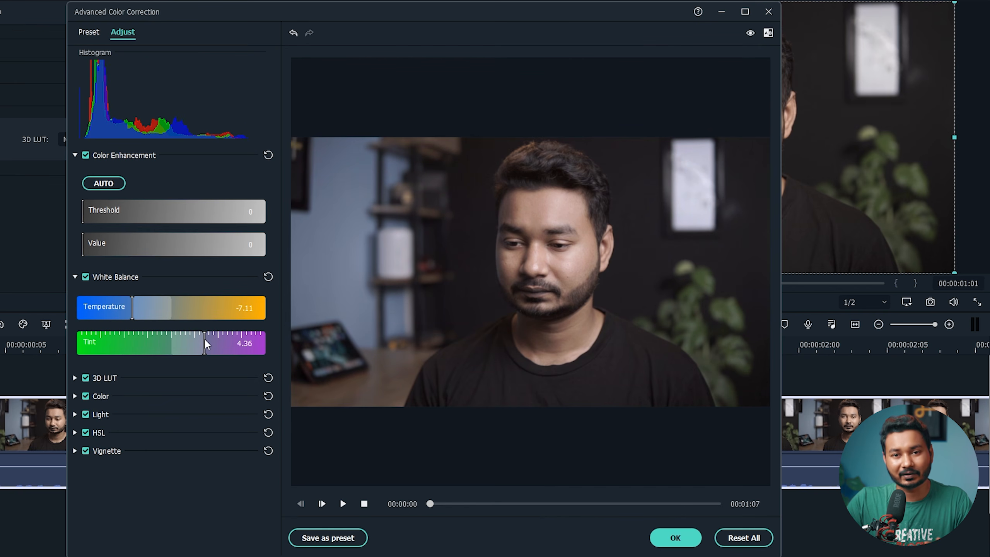
pyautogui.moveTo(206, 343); pyautogui.dragTo(170, 339)
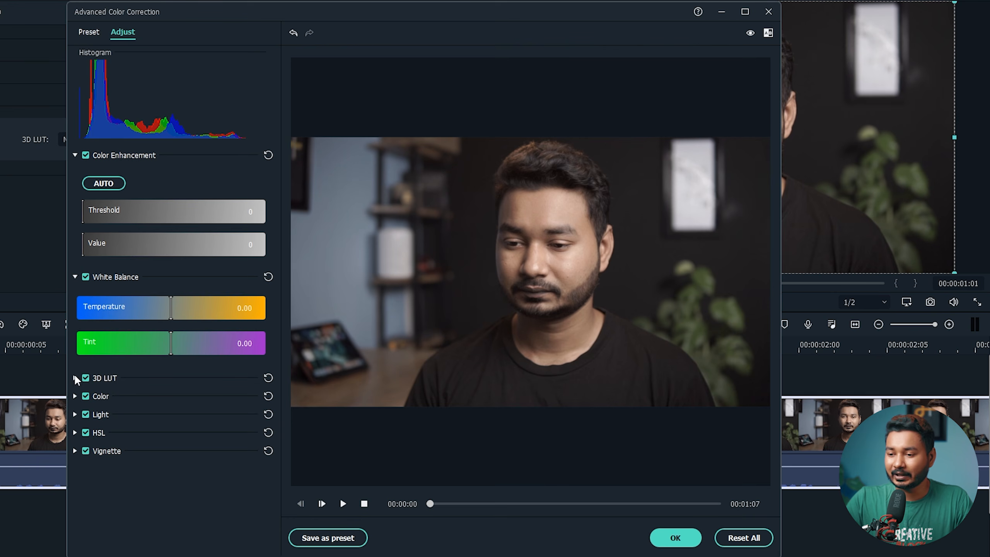
pyautogui.click(74, 375)
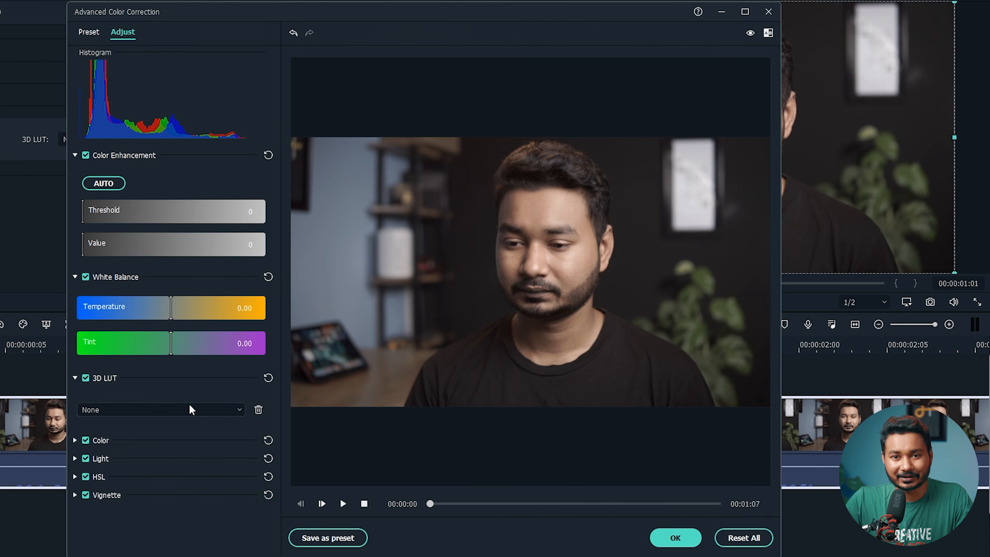
pyautogui.click(182, 412)
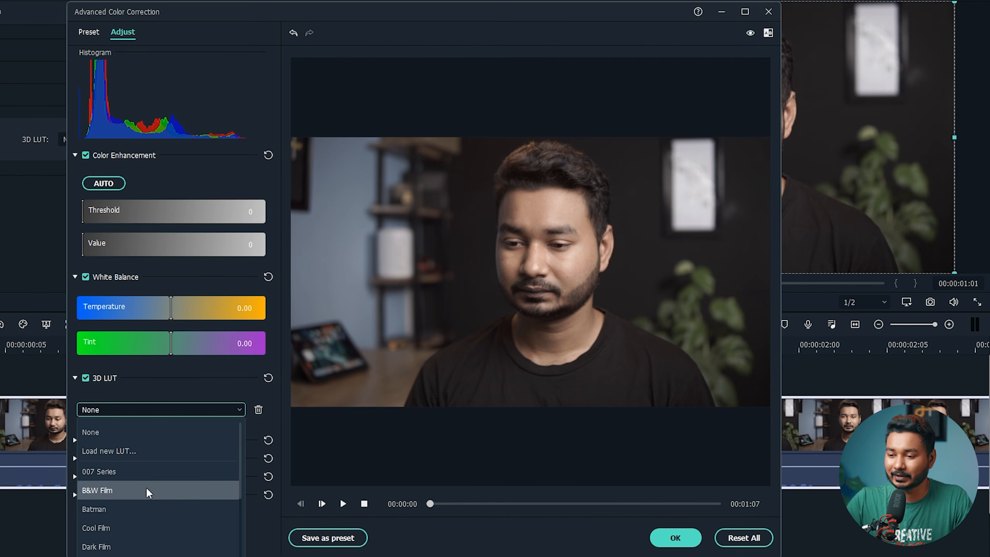
pyautogui.click(119, 470)
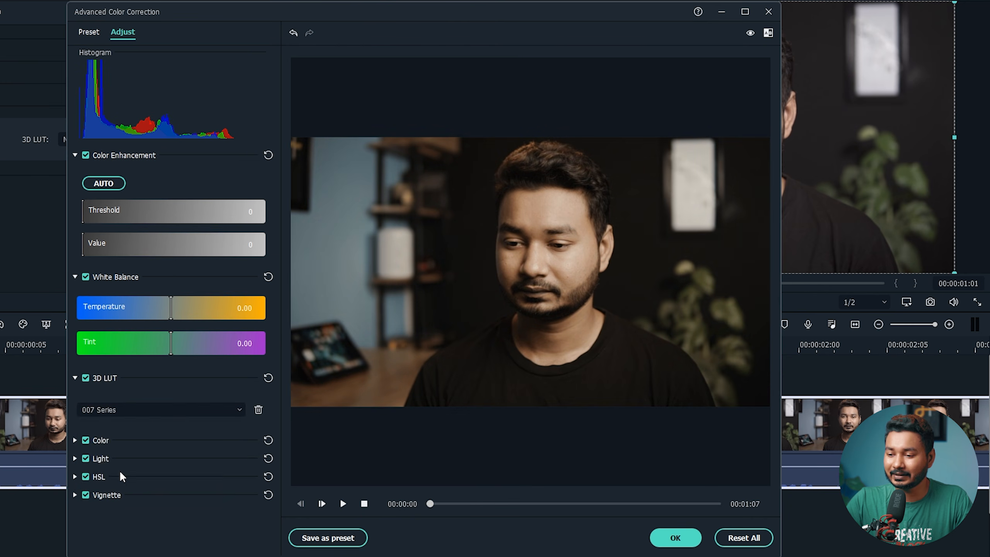
pyautogui.click(159, 405)
pyautogui.scroll(-3, 152, 503)
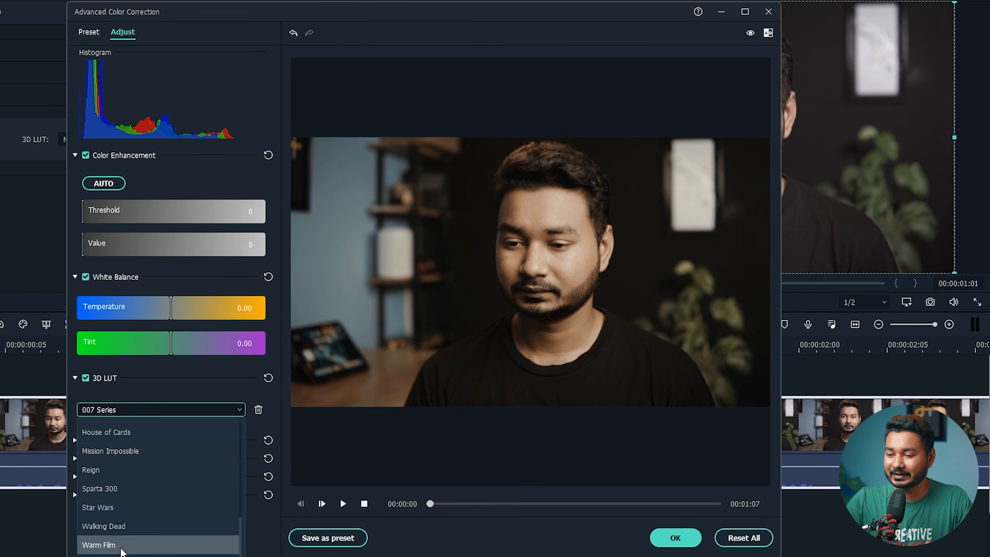
pyautogui.click(102, 545)
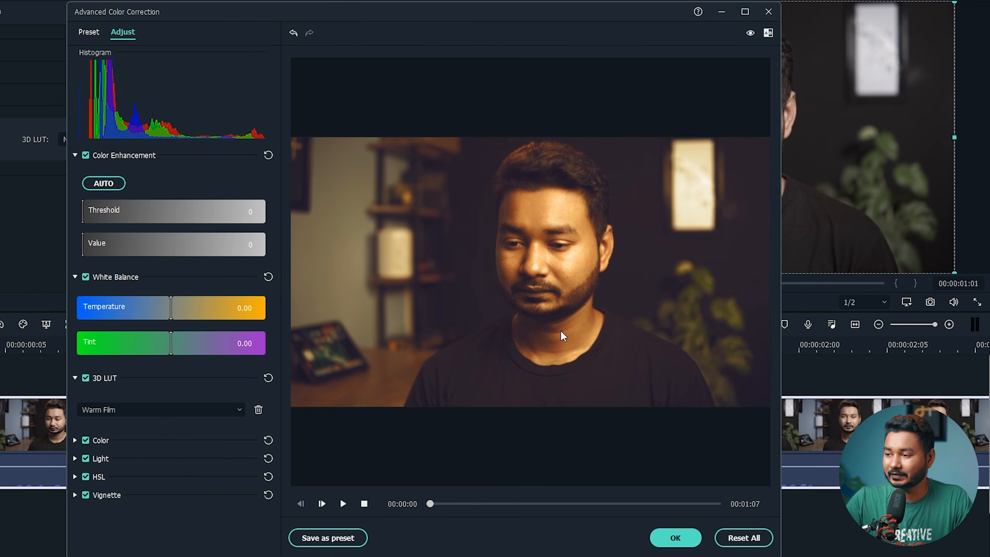
pyautogui.click(189, 411)
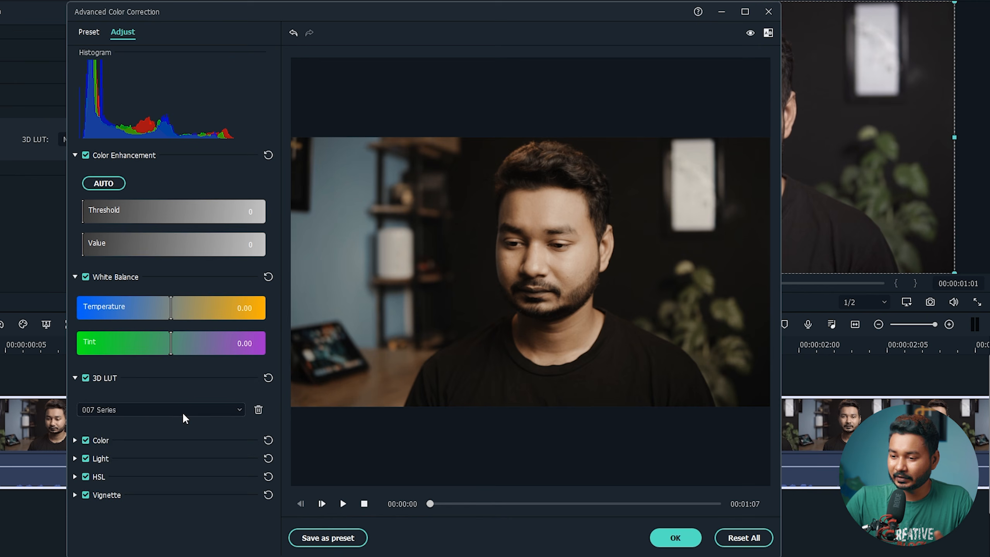
pyautogui.click(183, 413)
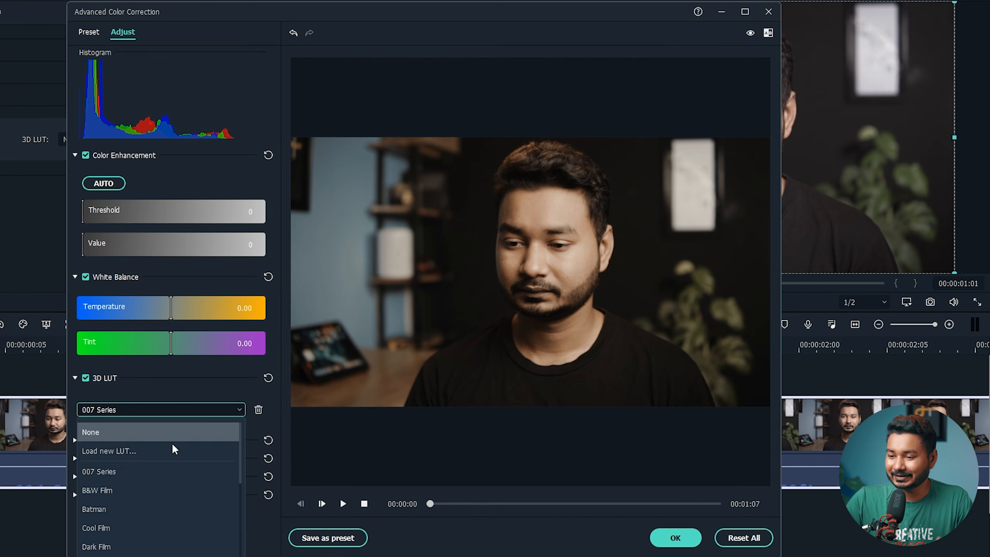
pyautogui.click(145, 433)
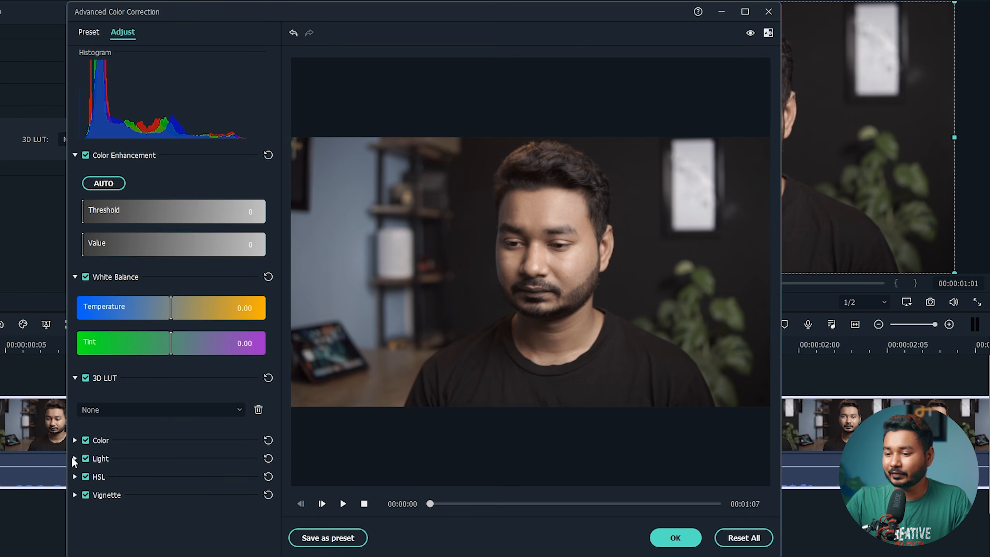
# - Expand the Color section and test Exposure and Brightness, returning both to 0
pyautogui.click(76, 439)
pyautogui.scroll(-3, 167, 436)
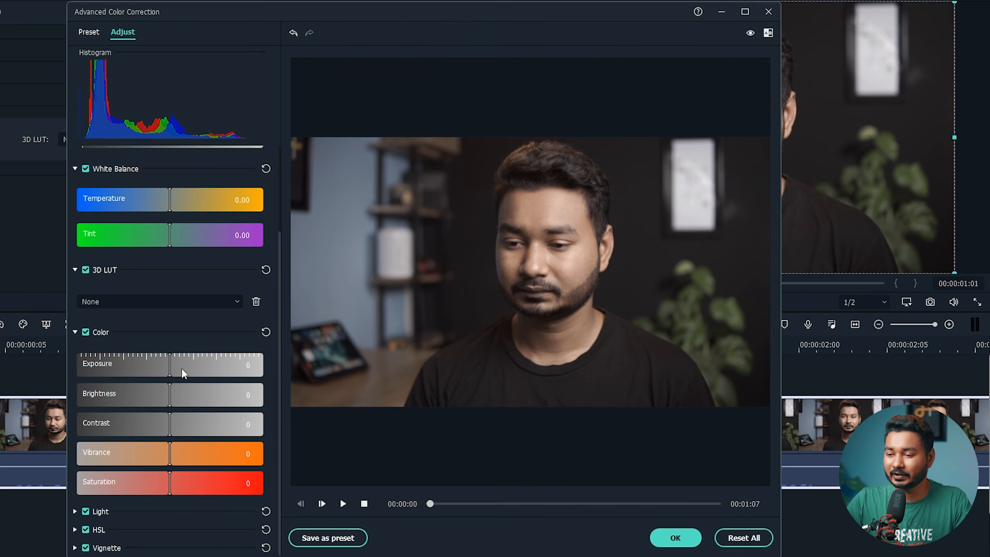
pyautogui.moveTo(169, 365); pyautogui.dragTo(202, 366)
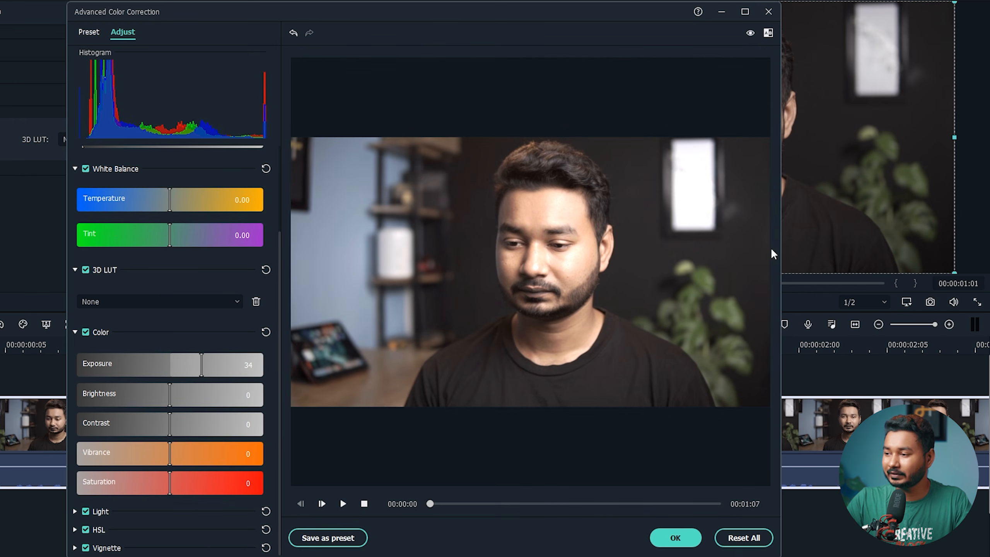
pyautogui.moveTo(206, 371); pyautogui.dragTo(171, 362)
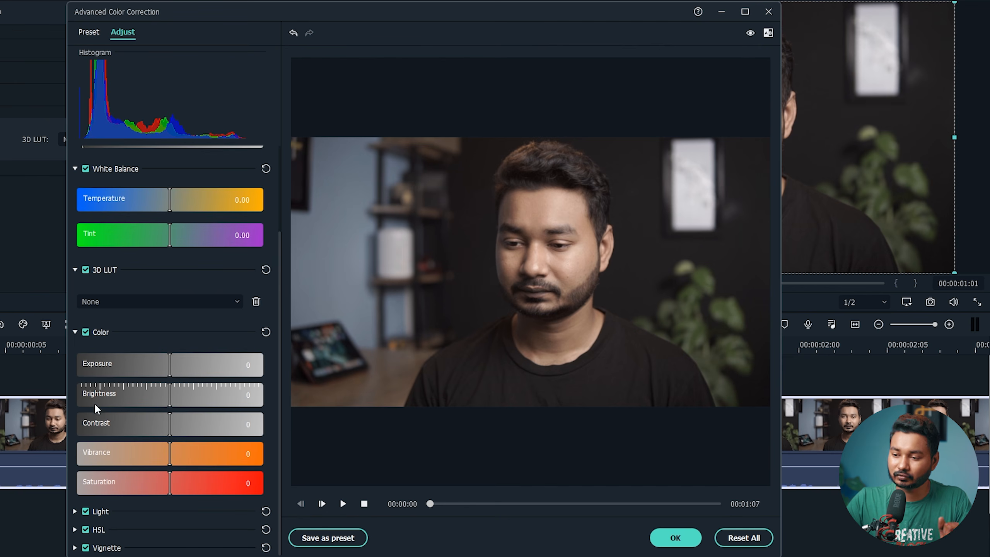
pyautogui.moveTo(169, 396); pyautogui.dragTo(198, 397)
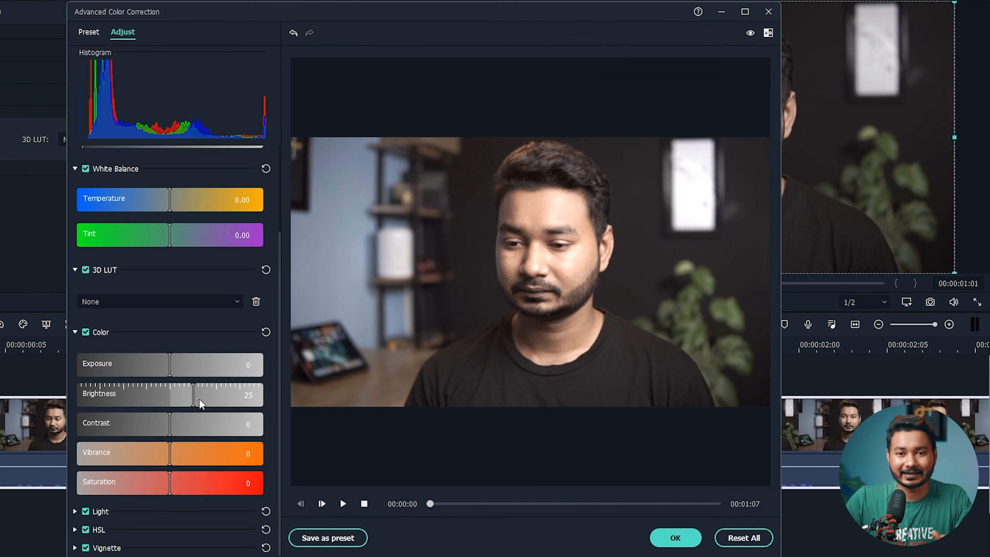
pyautogui.moveTo(193, 395); pyautogui.dragTo(170, 396)
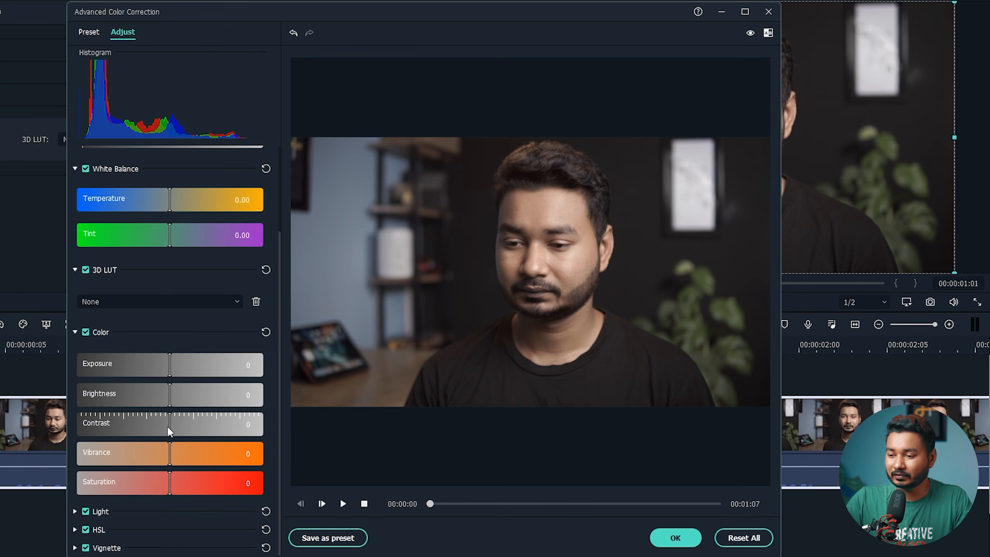
# - Set Contrast to 14, Vibrance to 41 and Saturation to 2
pyautogui.moveTo(170, 427); pyautogui.dragTo(183, 427)
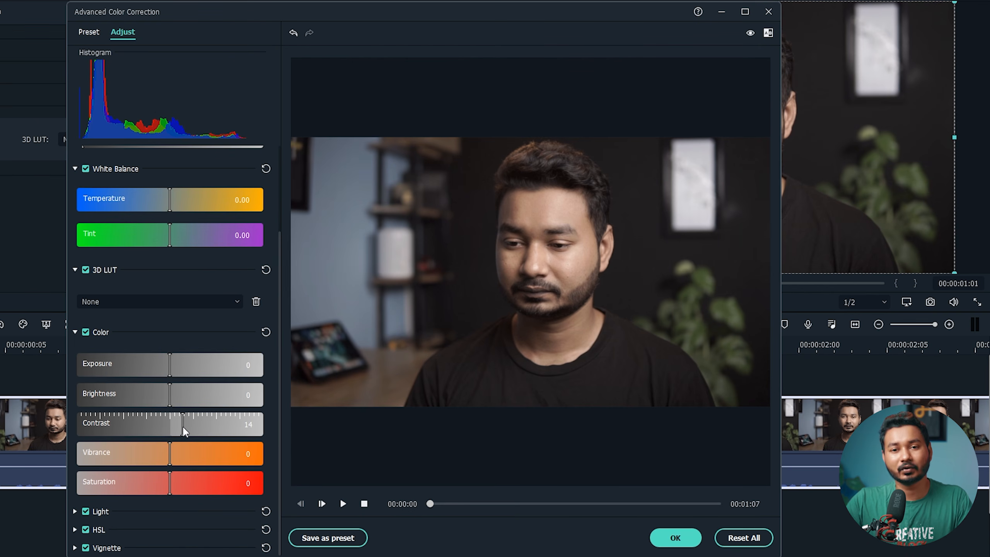
pyautogui.moveTo(182, 425)
pyautogui.mouseDown()
pyautogui.moveTo(195, 424)
pyautogui.moveTo(176, 425)
pyautogui.mouseUp()
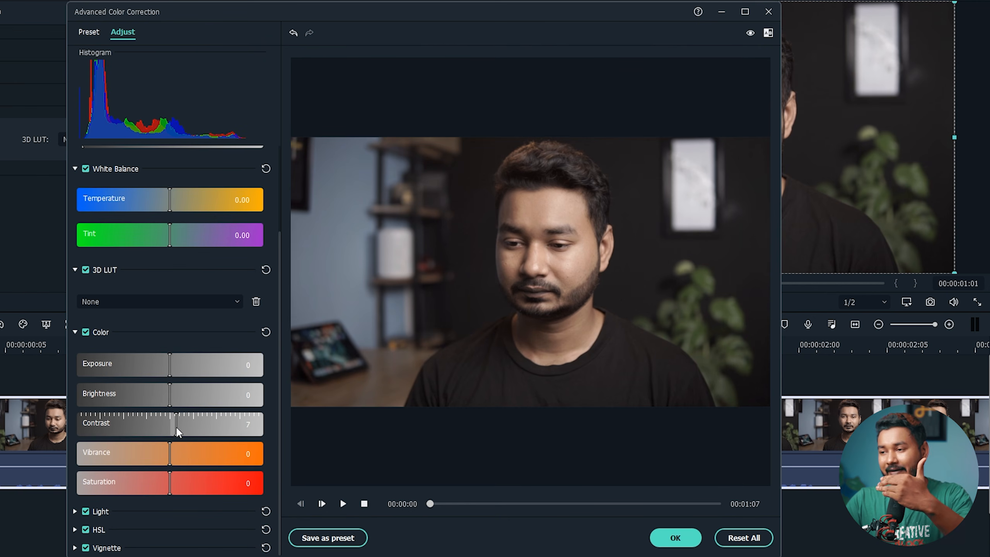
pyautogui.moveTo(177, 425)
pyautogui.mouseDown()
pyautogui.moveTo(43, 419)
pyautogui.moveTo(185, 429)
pyautogui.mouseUp()
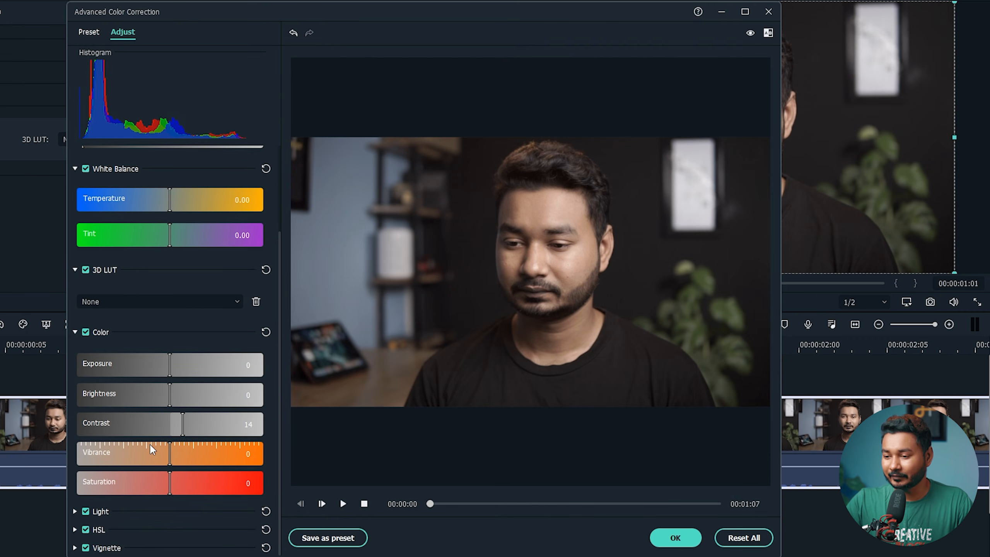
pyautogui.moveTo(170, 450); pyautogui.dragTo(209, 452)
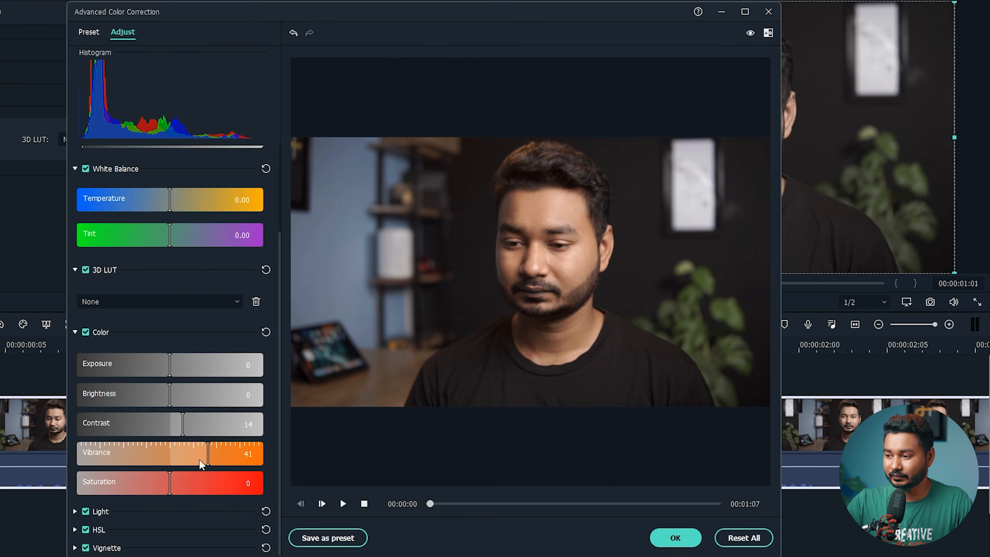
pyautogui.moveTo(169, 478)
pyautogui.mouseDown()
pyautogui.moveTo(318, 479)
pyautogui.moveTo(171, 479)
pyautogui.mouseUp()
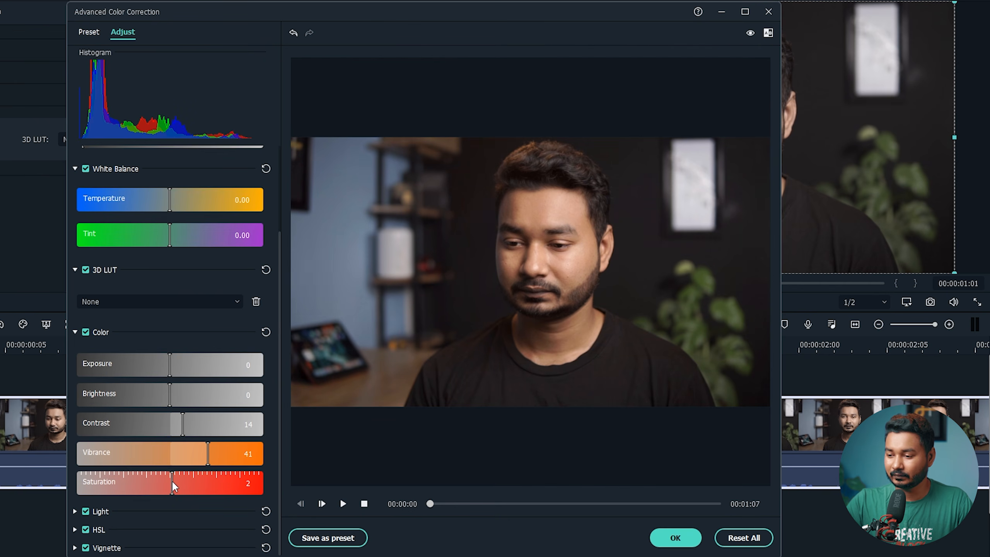
# - Expand Light, test Shadows at -28 and Highlights near 45, then reset all light values to 0
pyautogui.click(73, 511)
pyautogui.scroll(-2, 130, 534)
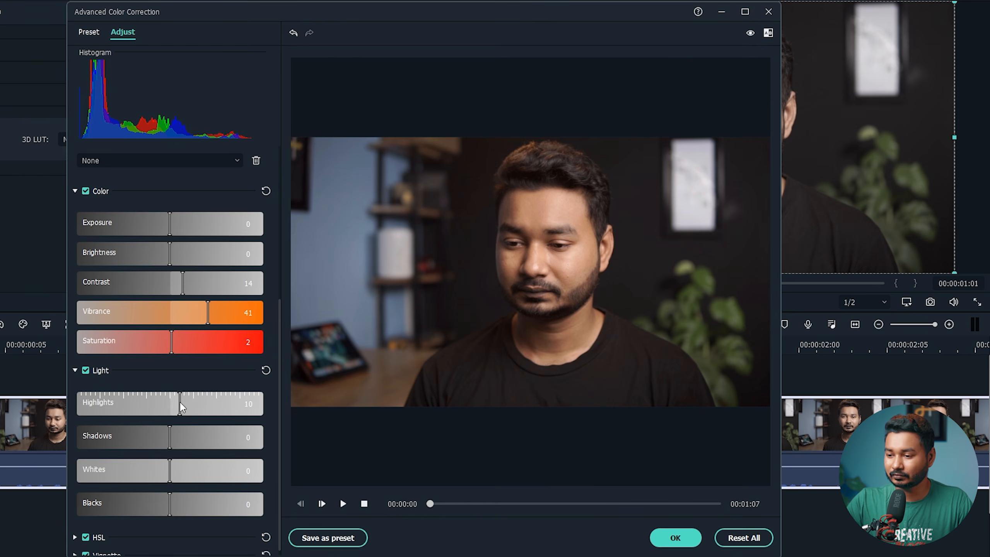
pyautogui.moveTo(168, 433); pyautogui.dragTo(165, 504)
pyautogui.click(266, 370)
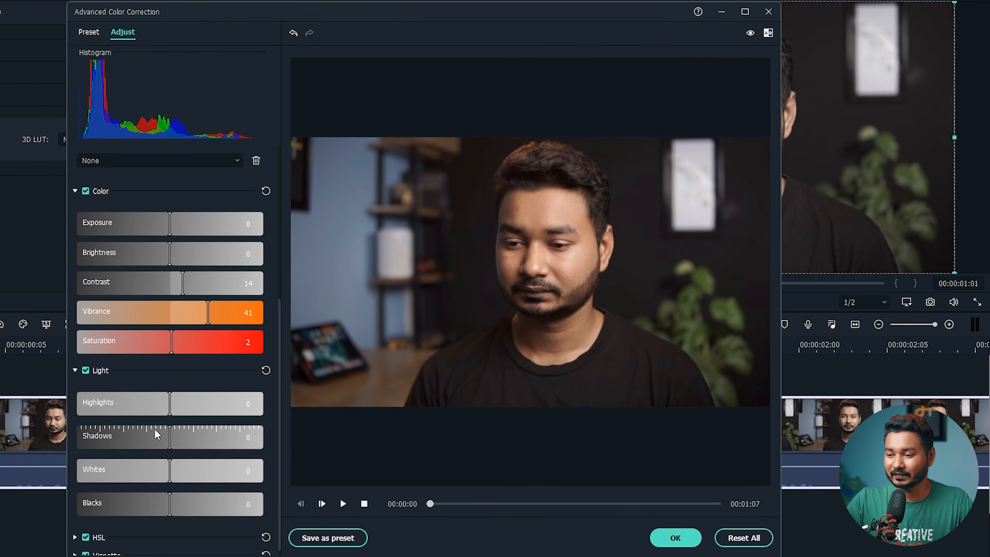
pyautogui.moveTo(170, 433); pyautogui.dragTo(144, 435)
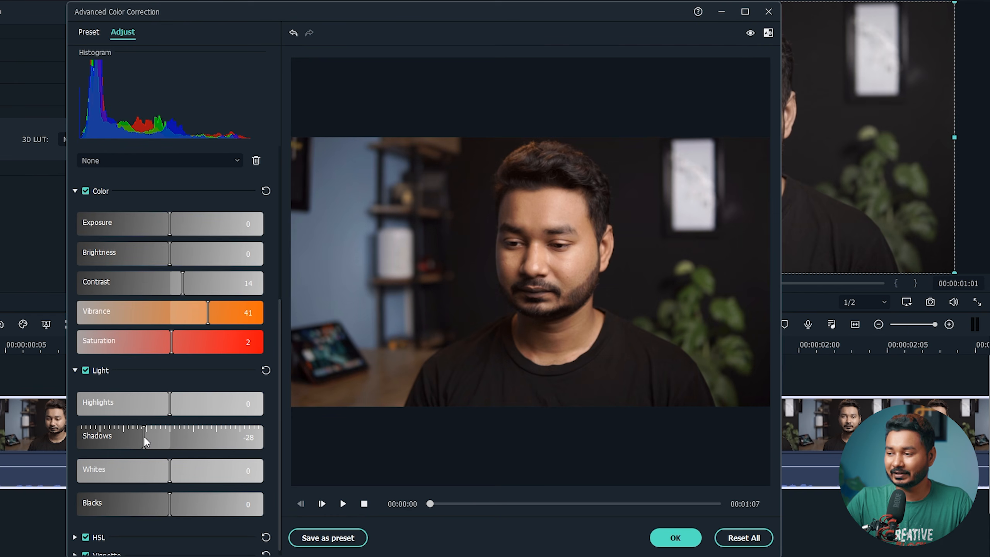
pyautogui.moveTo(170, 402); pyautogui.dragTo(212, 402)
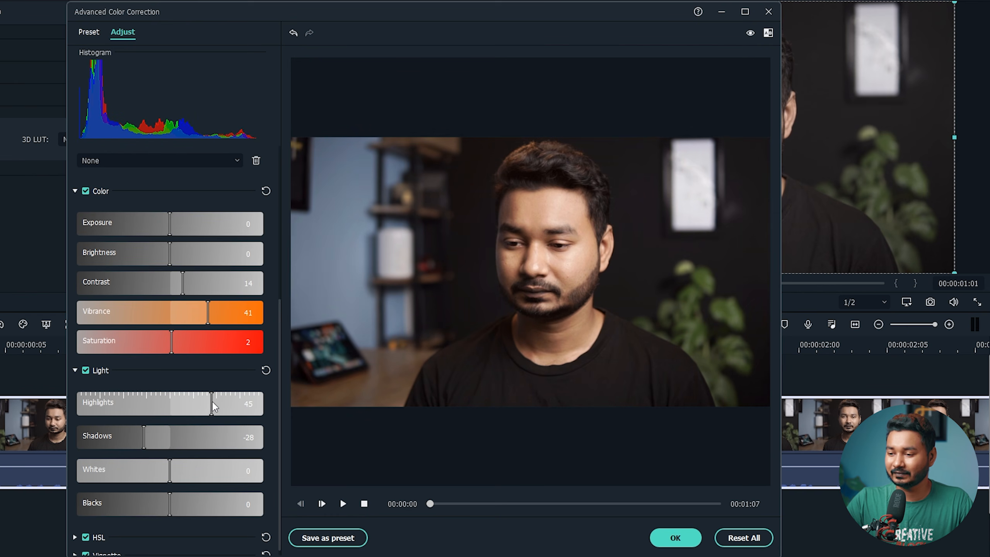
pyautogui.click(266, 369)
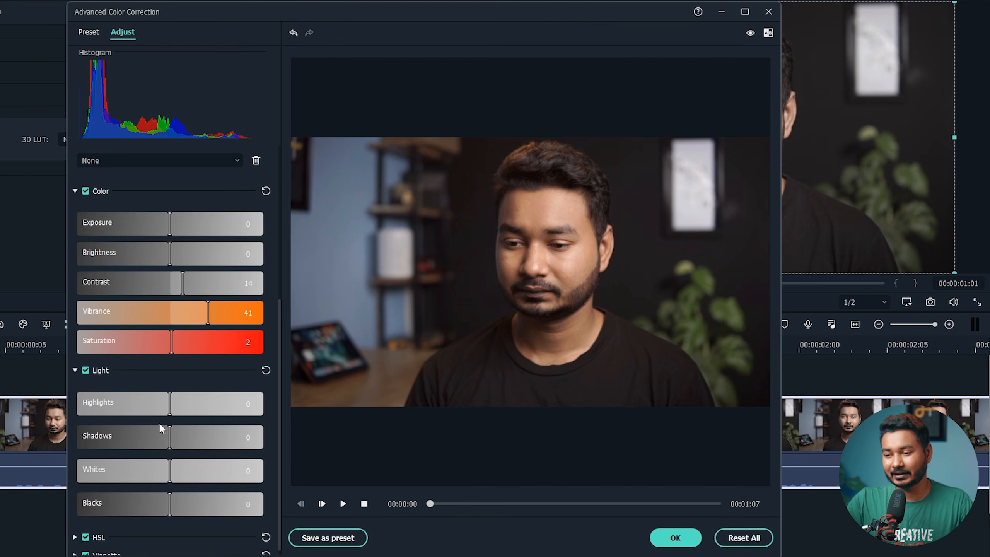
pyautogui.scroll(-1, 165, 440)
# - Expand HSL and raise the orange tones' saturation to 16
pyautogui.click(75, 531)
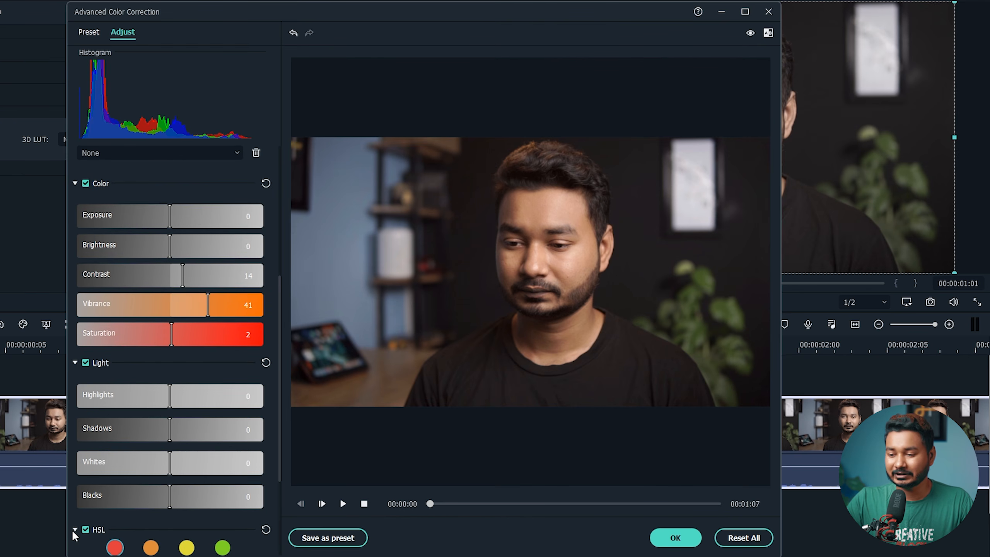
pyautogui.scroll(-1, 142, 472)
pyautogui.scroll(-2, 142, 472)
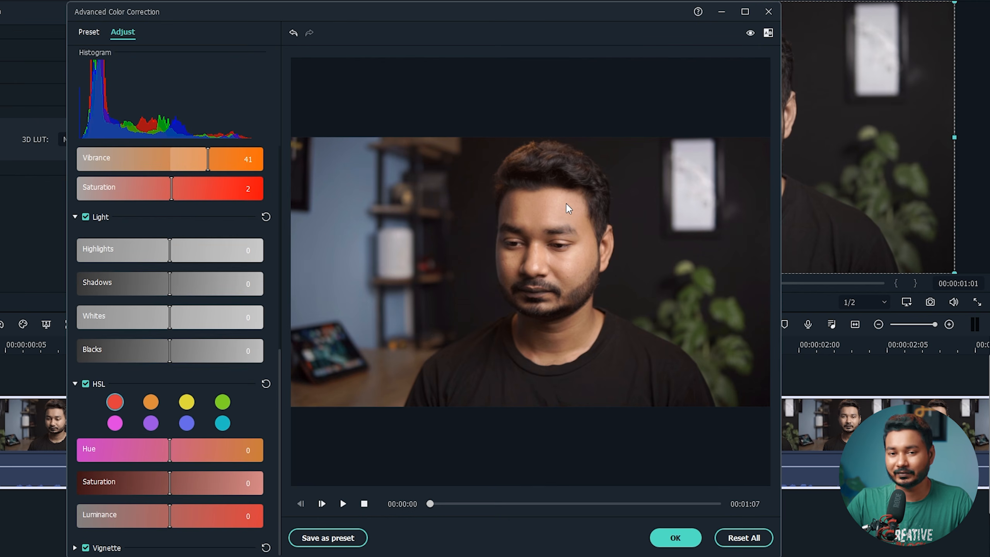
pyautogui.click(151, 402)
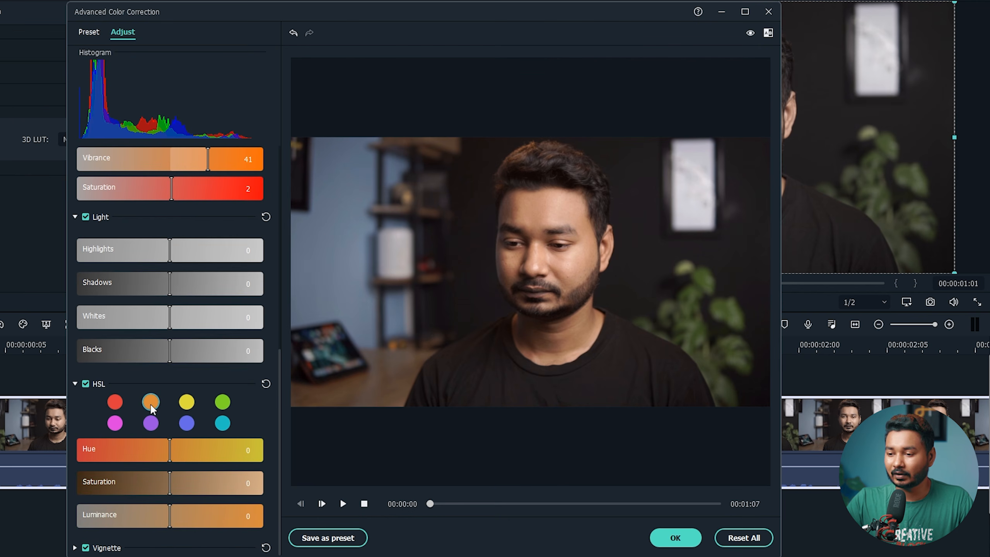
pyautogui.moveTo(169, 481); pyautogui.dragTo(170, 452)
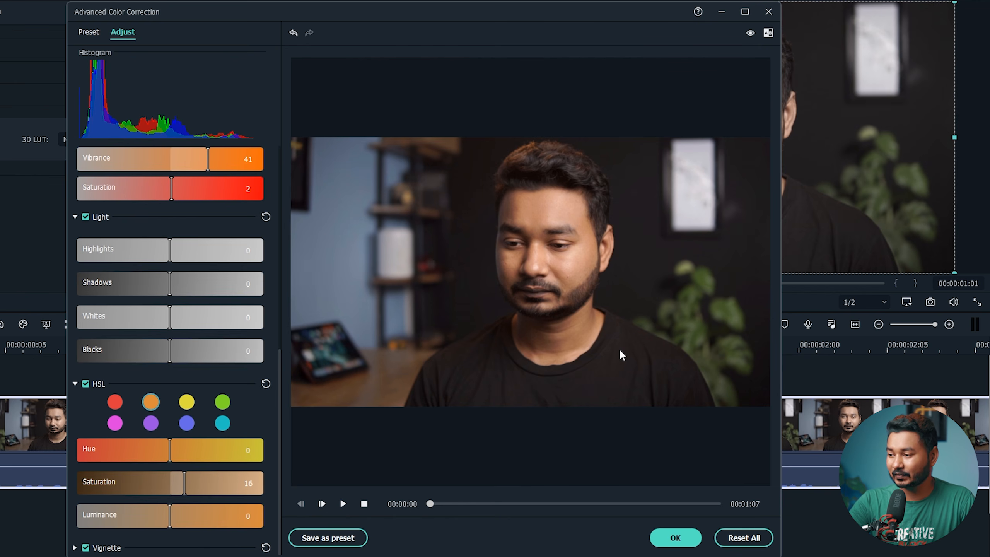
# - Set the green tones' Hue to 100 and Saturation to 55
pyautogui.click(222, 405)
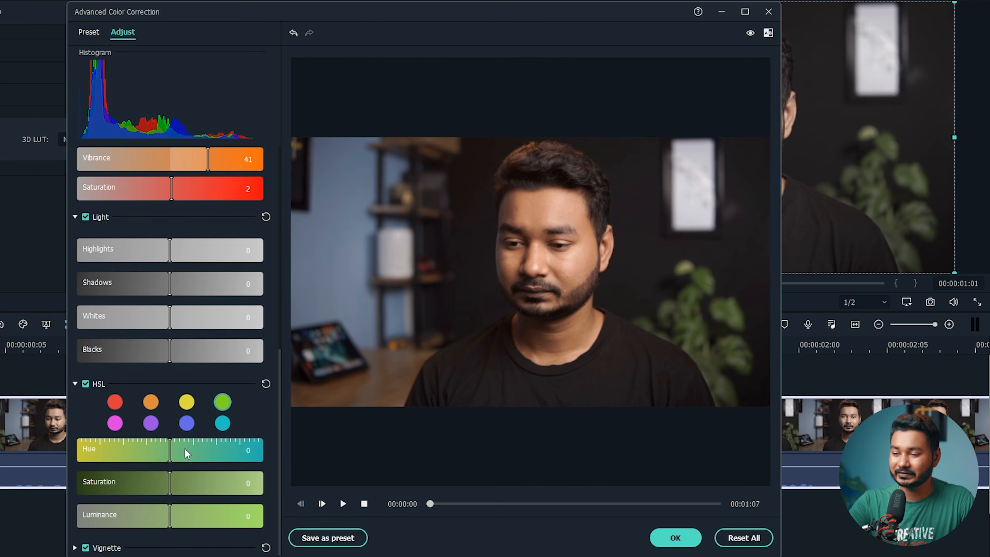
pyautogui.moveTo(170, 454); pyautogui.dragTo(253, 455)
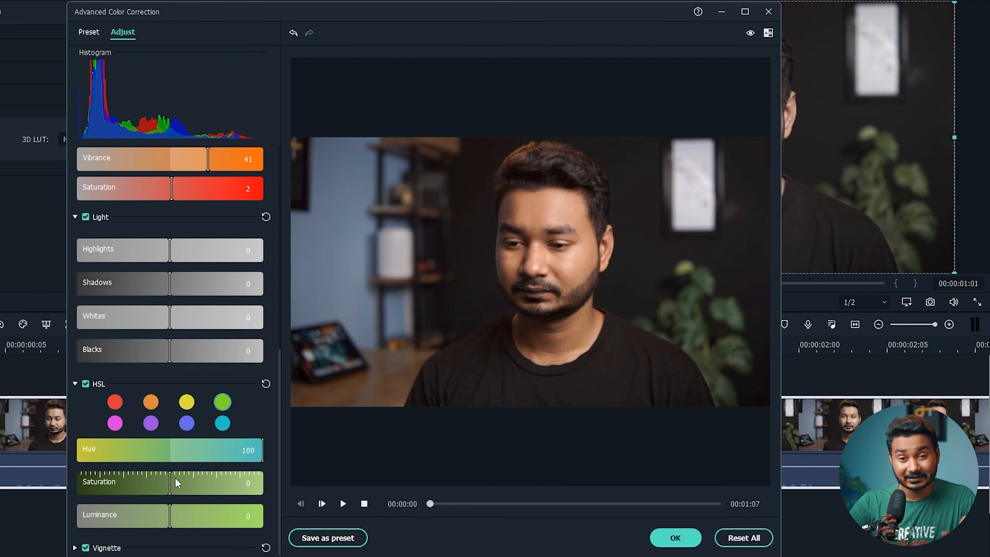
pyautogui.moveTo(172, 476); pyautogui.dragTo(224, 486)
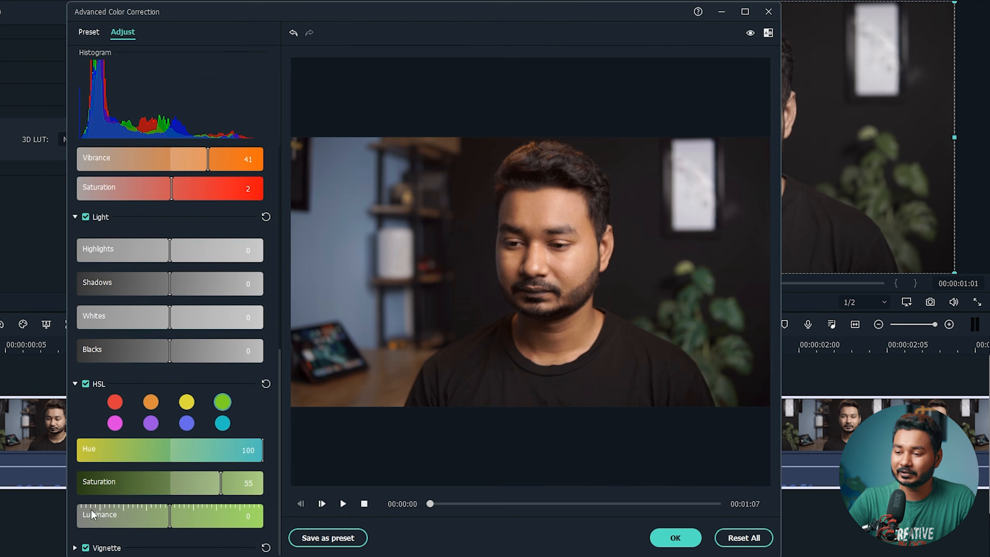
pyautogui.click(75, 548)
# - Set the vignette to Amount -24, Size 79, Roundness 50, Feather 100, leaving it switched off
pyautogui.scroll(-5, 176, 480)
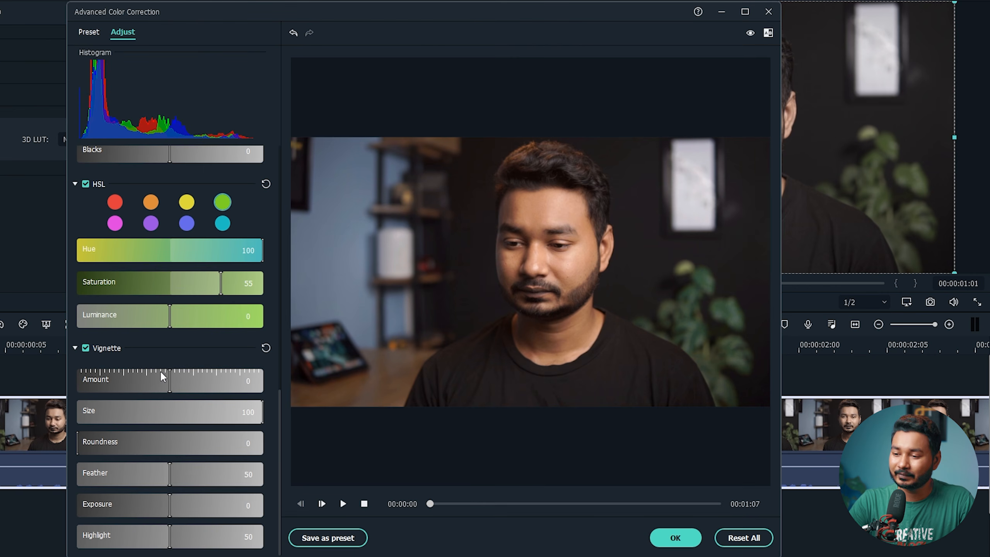
pyautogui.moveTo(168, 379); pyautogui.dragTo(116, 379)
pyautogui.moveTo(213, 412)
pyautogui.mouseDown()
pyautogui.moveTo(165, 411)
pyautogui.moveTo(198, 417)
pyautogui.mouseUp()
pyautogui.moveTo(125, 439); pyautogui.dragTo(169, 446)
pyautogui.moveTo(199, 412); pyautogui.dragTo(224, 412)
pyautogui.moveTo(173, 472); pyautogui.dragTo(323, 469)
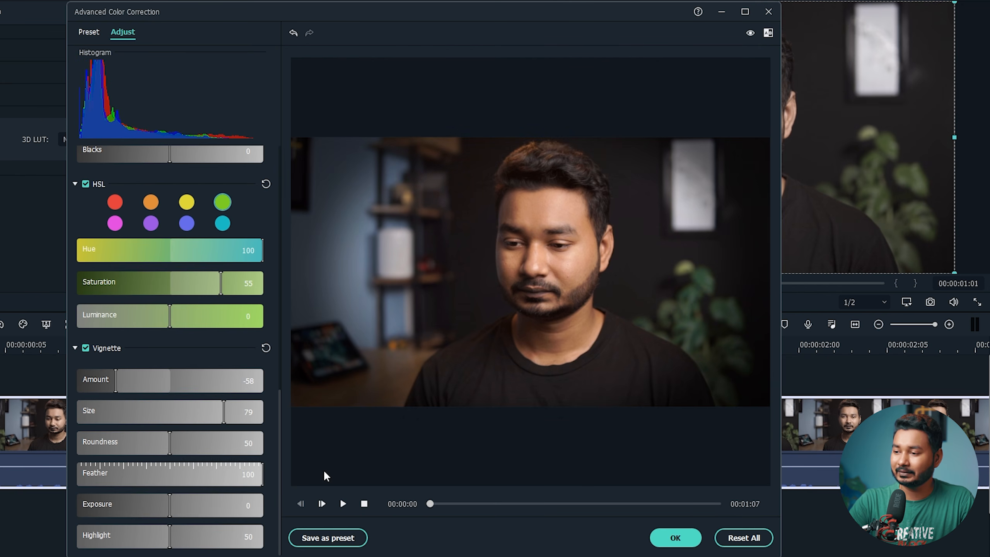
pyautogui.moveTo(116, 378); pyautogui.dragTo(149, 382)
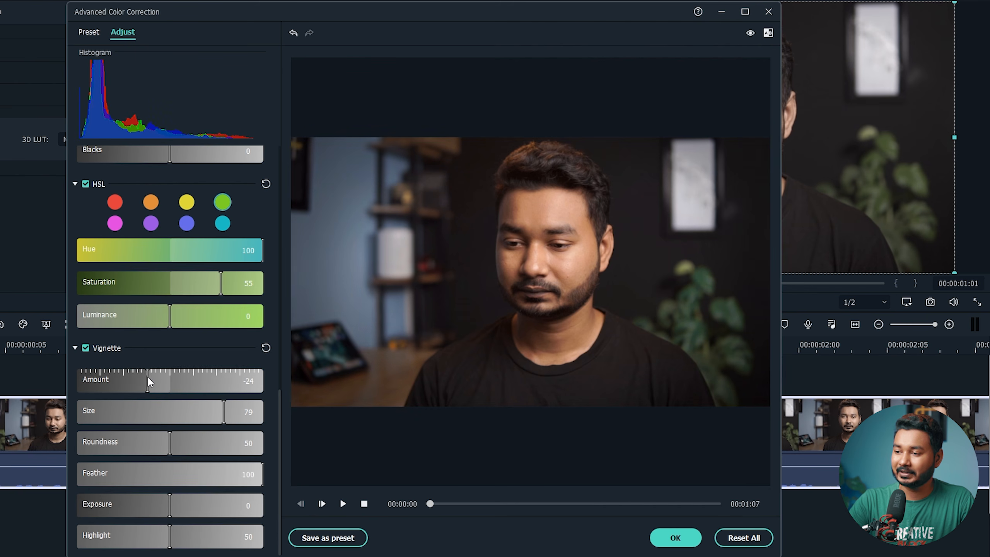
pyautogui.click(85, 349)
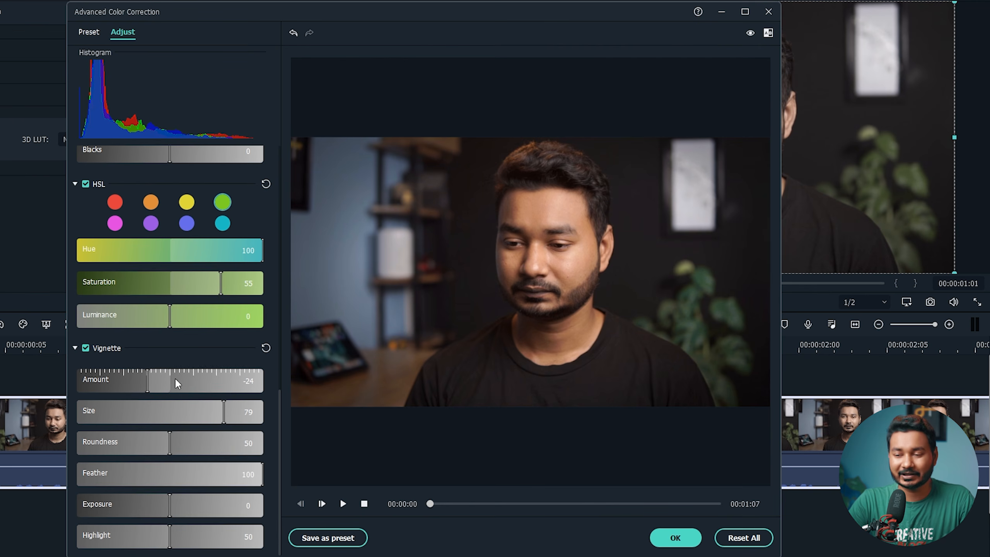
pyautogui.click(84, 349)
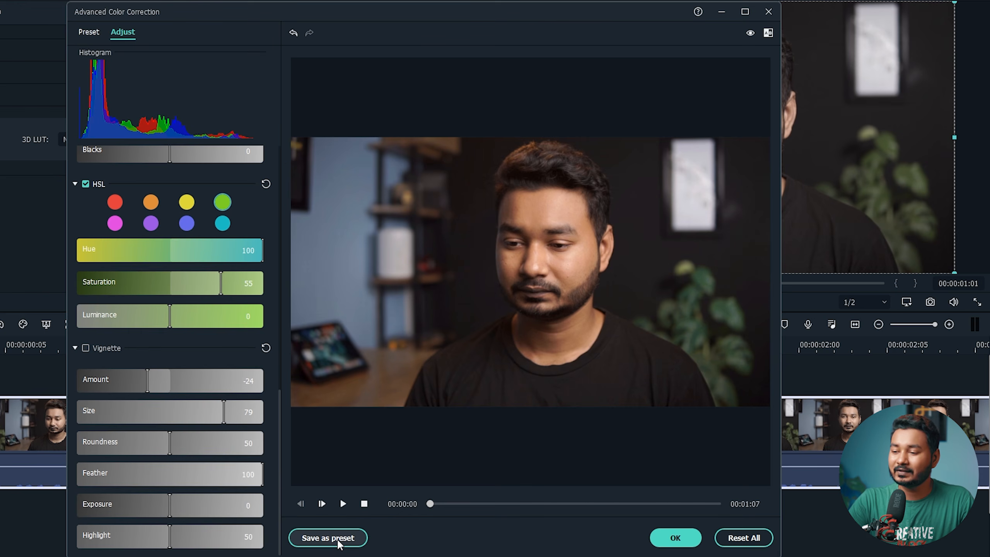
# - Save the current colour grade as a preset named 'THE JP STREAM'
pyautogui.click(338, 540)
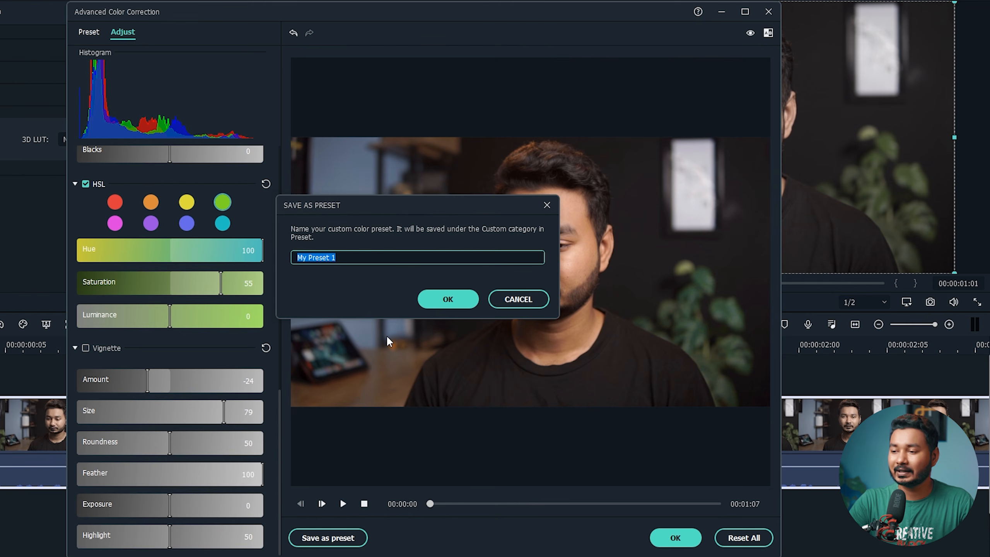
pyautogui.write('THE JP STREAM')
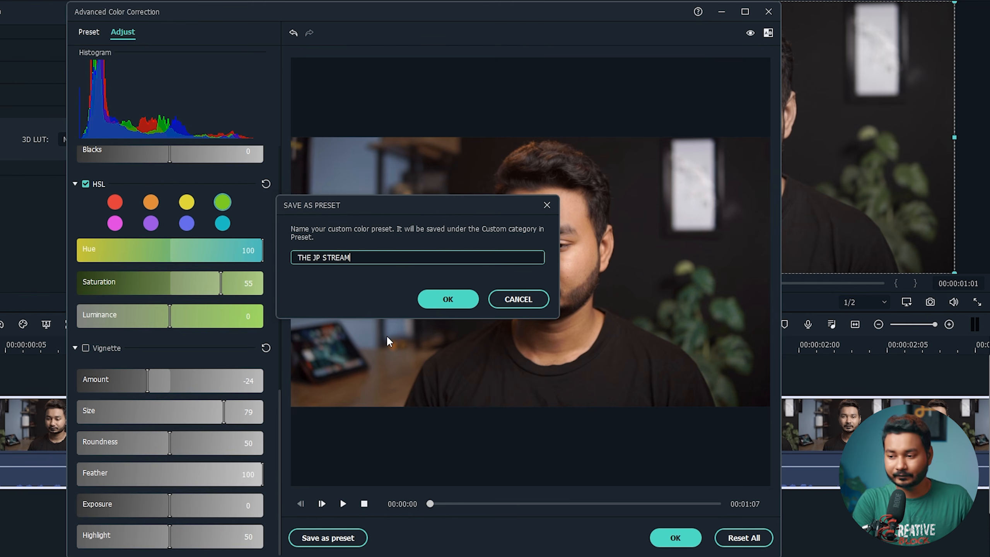
pyautogui.click(455, 304)
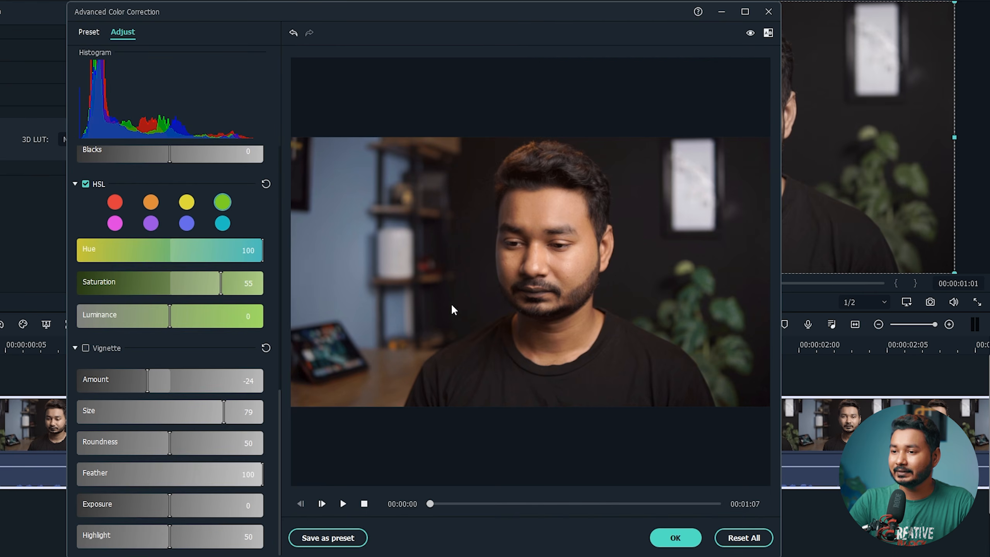
# - Apply the THE JP STREAM preset from the Custom presets category
pyautogui.scroll(5, 170, 297)
pyautogui.scroll(7, 152, 98)
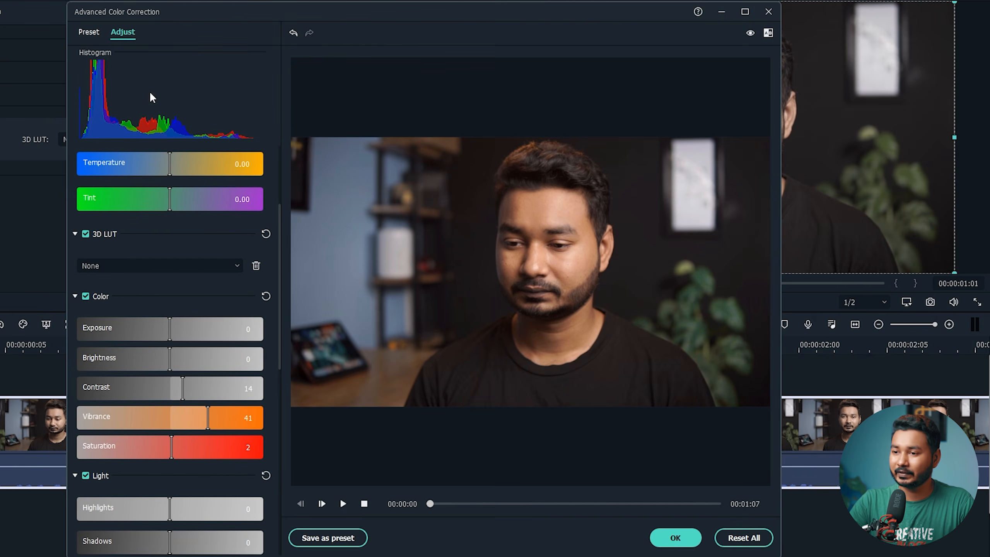
pyautogui.click(93, 31)
pyautogui.click(111, 62)
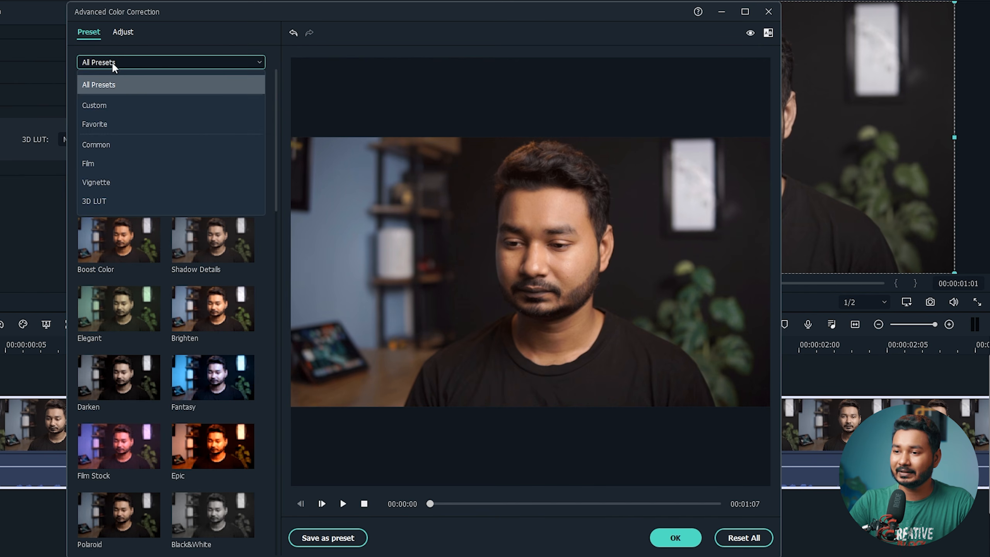
pyautogui.click(111, 105)
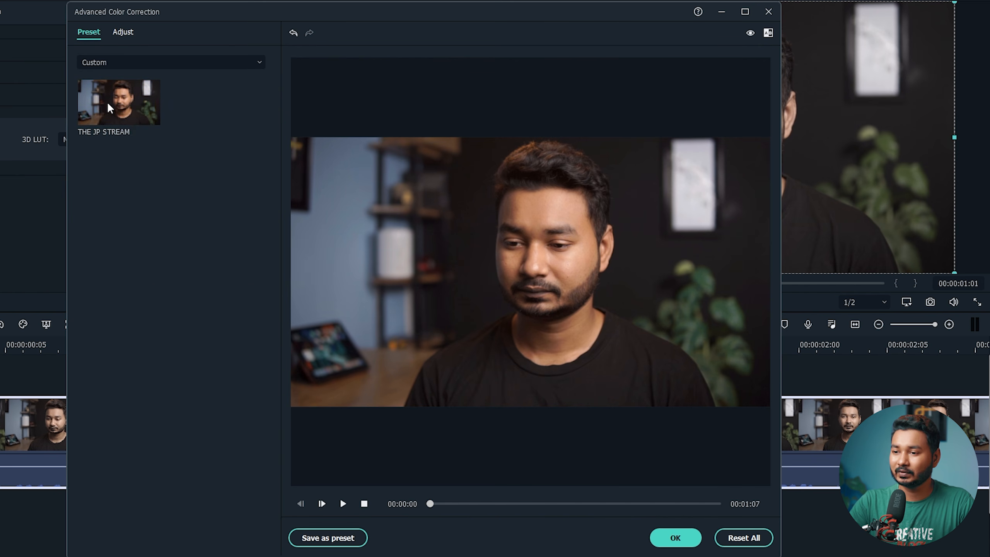
pyautogui.click(124, 109)
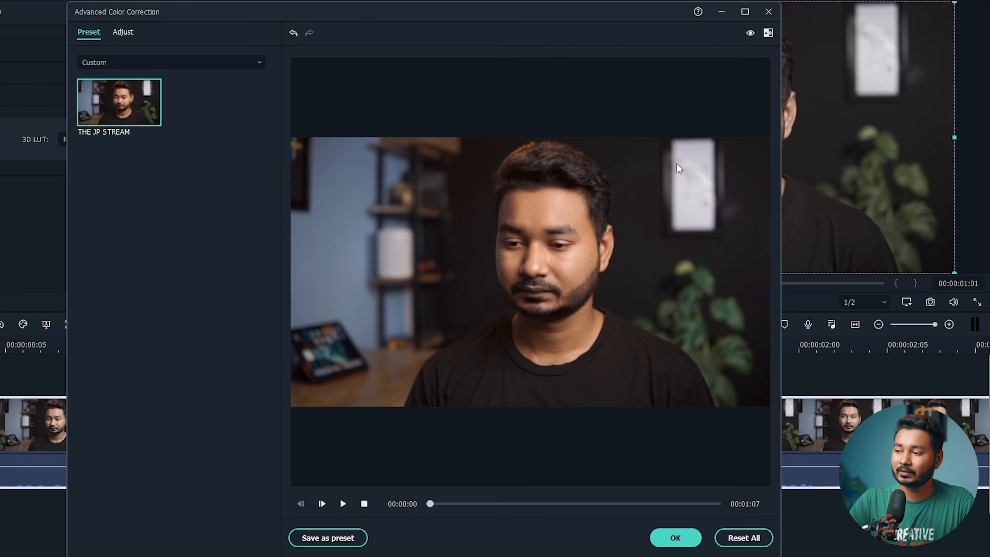
# - Close colour correction, place the Facecam clip on the timeline and open its settings
pyautogui.click(672, 540)
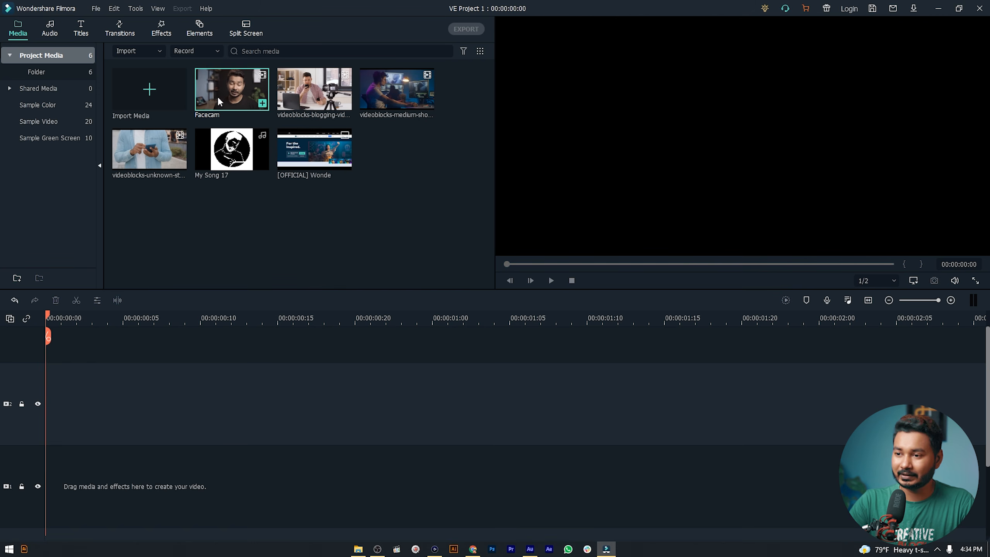
pyautogui.moveTo(217, 96); pyautogui.dragTo(31, 395)
pyautogui.click(356, 314)
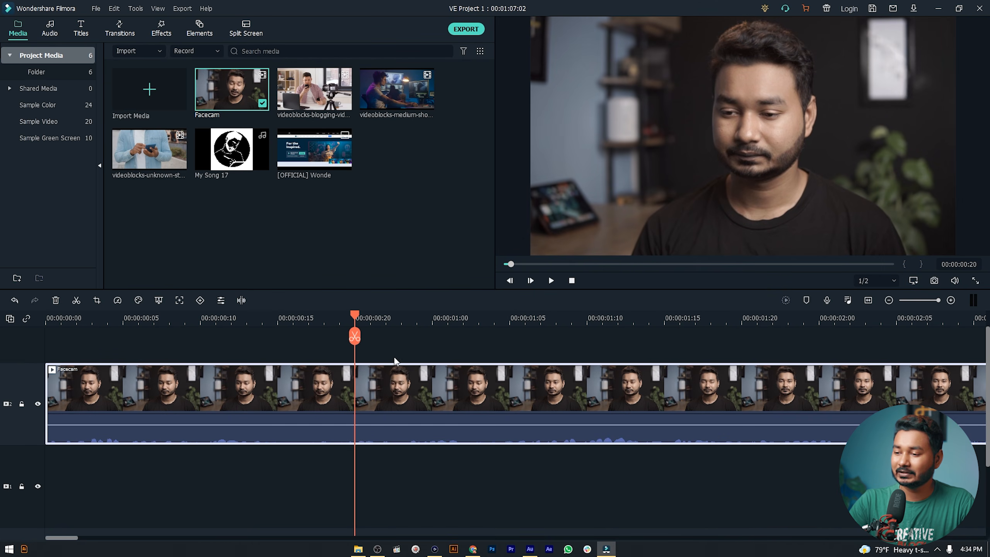
pyautogui.doubleClick(397, 376)
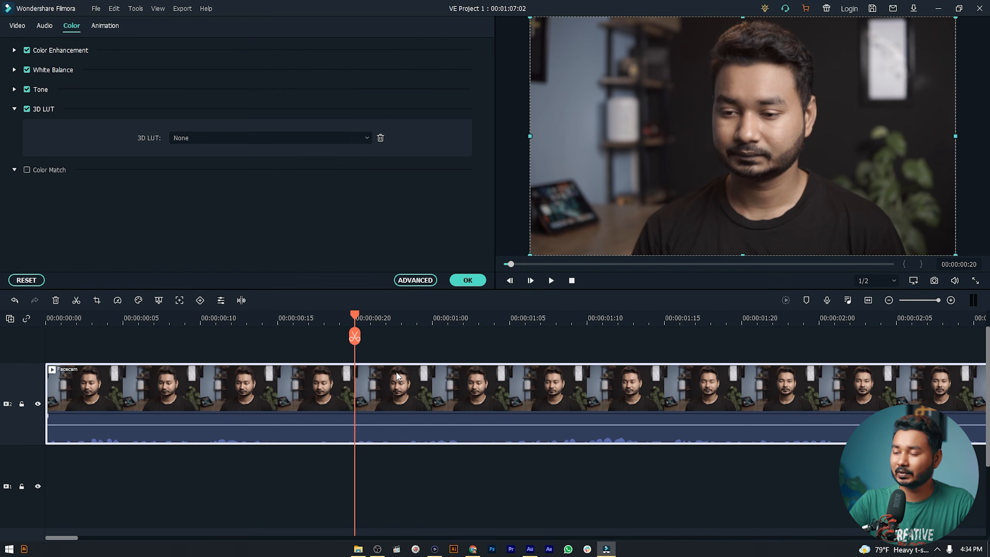
# - Grade the Facecam clip with the custom THE JP STREAM preset in Advanced colour correction, then redo with Ctrl+Y
pyautogui.click(415, 280)
pyautogui.click(199, 129)
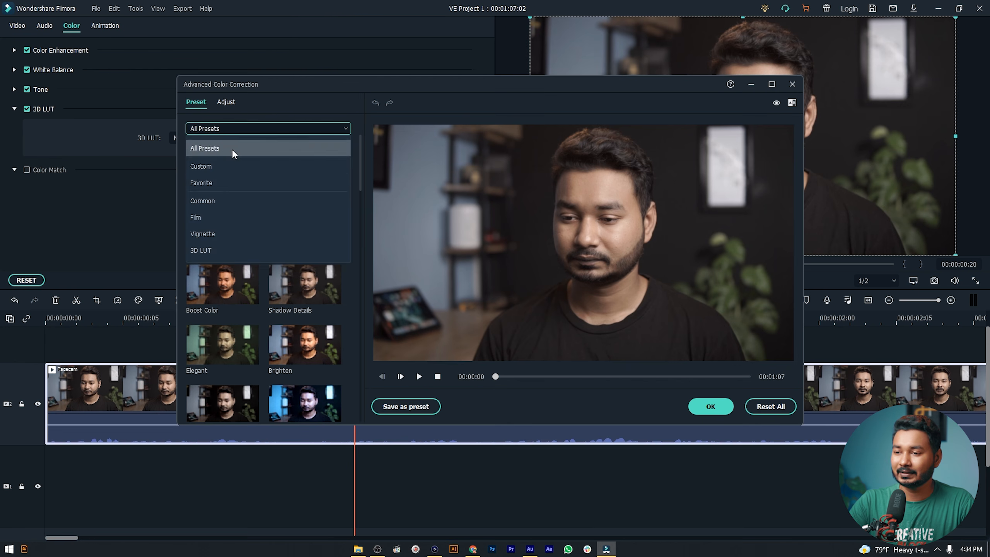
pyautogui.click(231, 164)
pyautogui.click(228, 161)
pyautogui.click(711, 406)
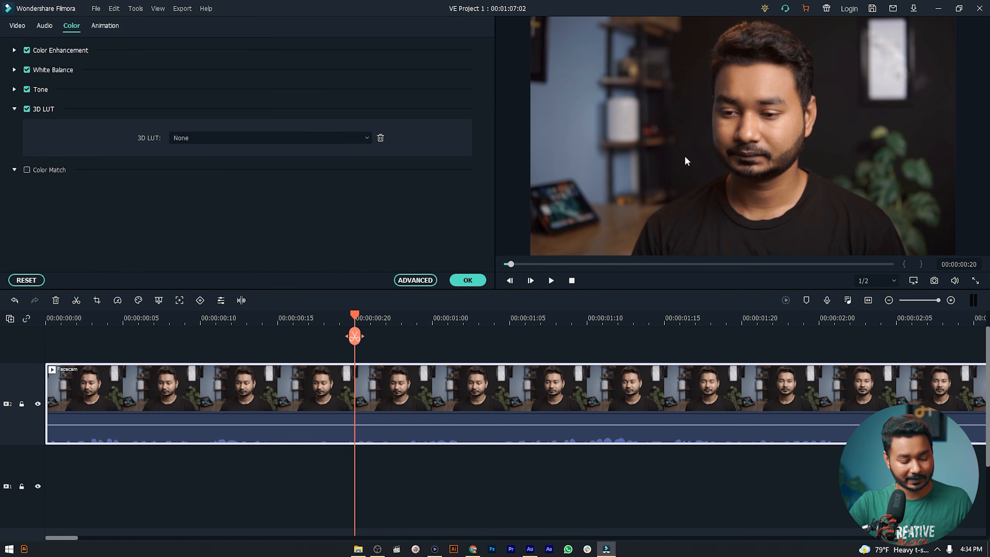
pyautogui.hotkey('ctrl', 'y')
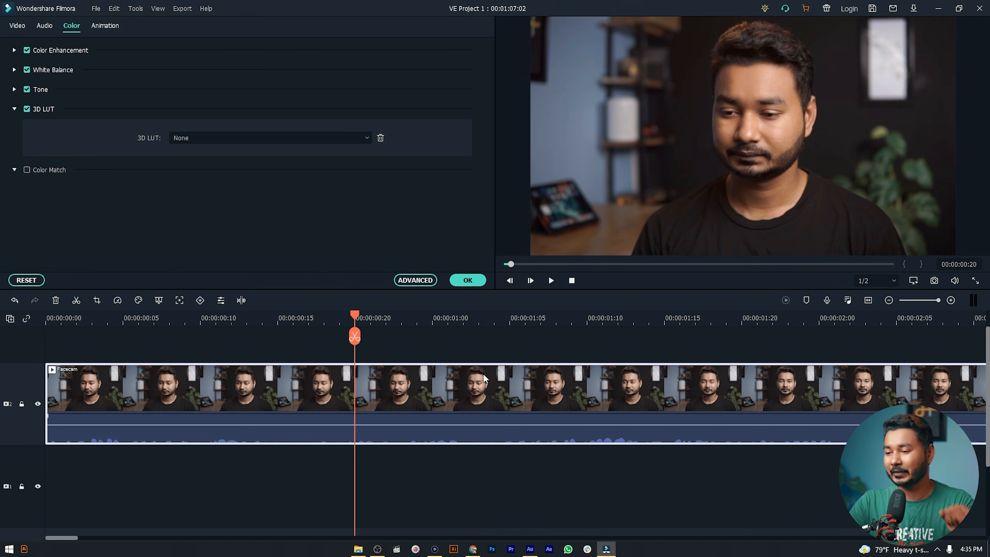